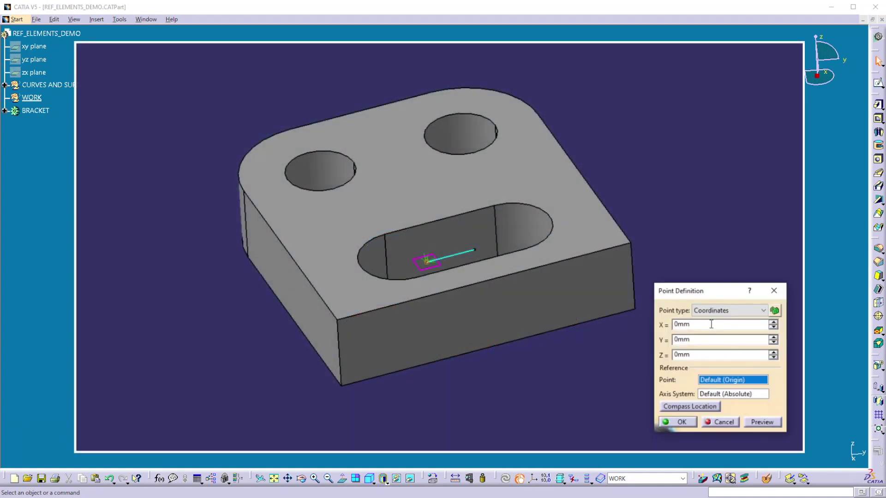
Step: Set the reference point's coordinates to X 20 mm, Y 30 mm and Z 10 mm
{"action": "type", "text": "20"}
{"action": "key", "text": "Tab"}
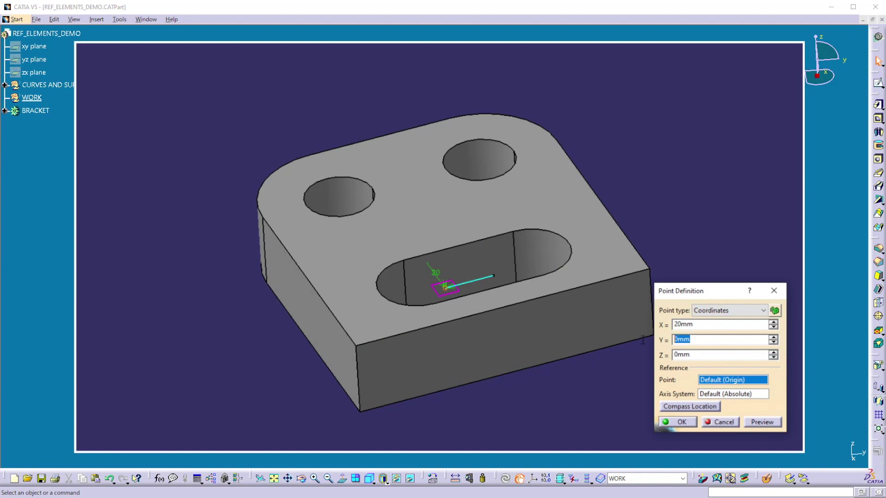
{"action": "type", "text": "30"}
{"action": "key", "text": "Tab"}
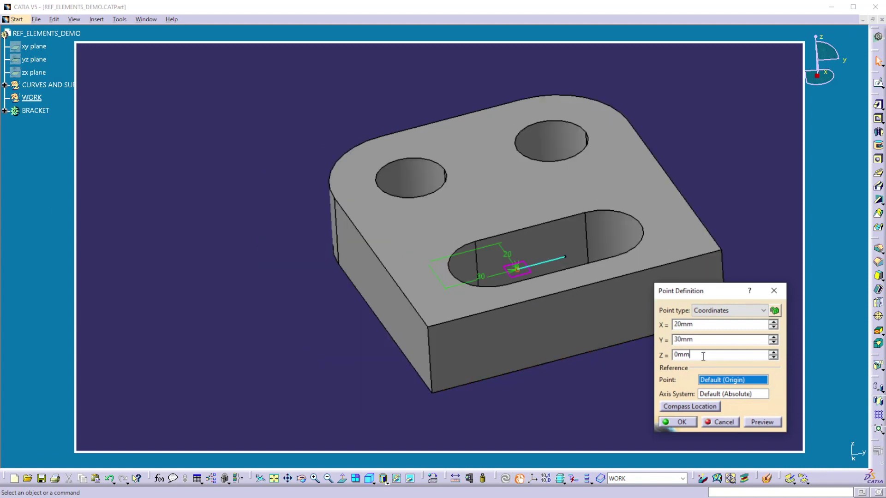
{"action": "type", "text": "10"}
{"action": "key", "text": "Tab"}
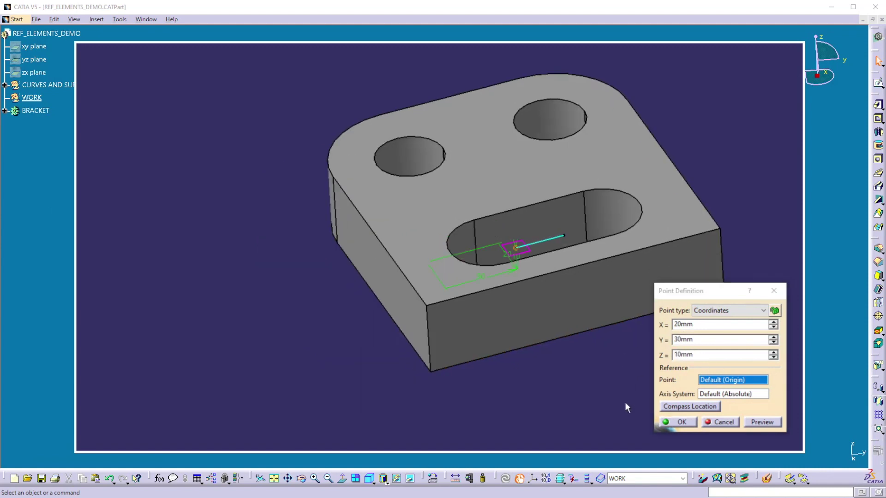
{"action": "left_click", "coordinate": [682, 422]}
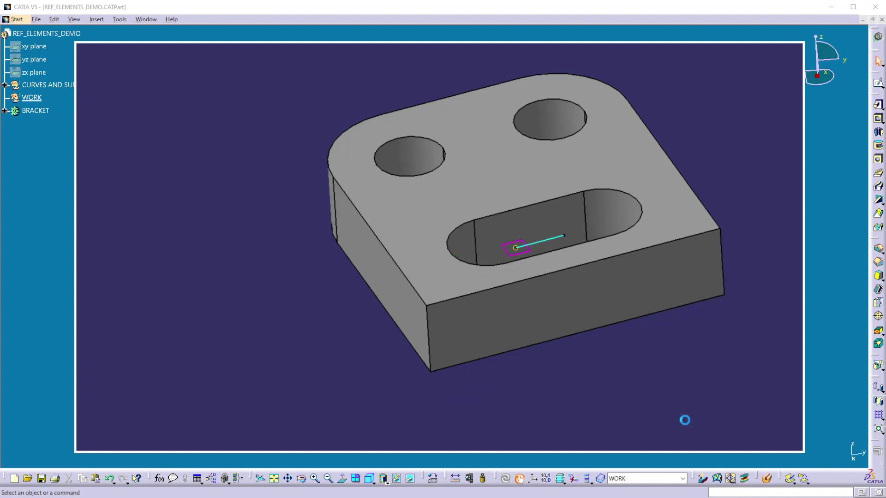
Step: Edit the reference line inside the slot to swing the bracket about the point, and select the small reference plane
{"action": "double_click", "coordinate": [554, 245]}
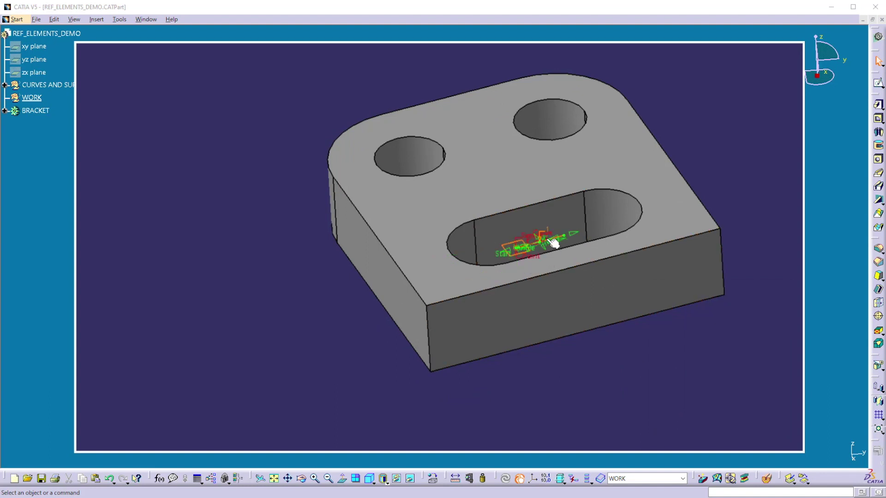
{"action": "mouse_move", "coordinate": [534, 248]}
{"action": "middle_mouse_down"}
{"action": "mouse_move", "coordinate": [528, 229]}
{"action": "mouse_move", "coordinate": [519, 247]}
{"action": "mouse_move", "coordinate": [541, 236]}
{"action": "middle_mouse_up"}
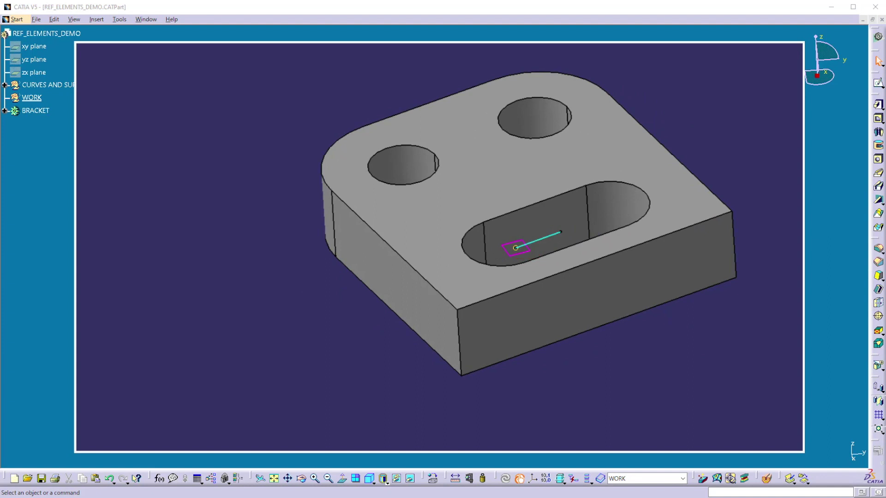
{"action": "left_click", "coordinate": [505, 249]}
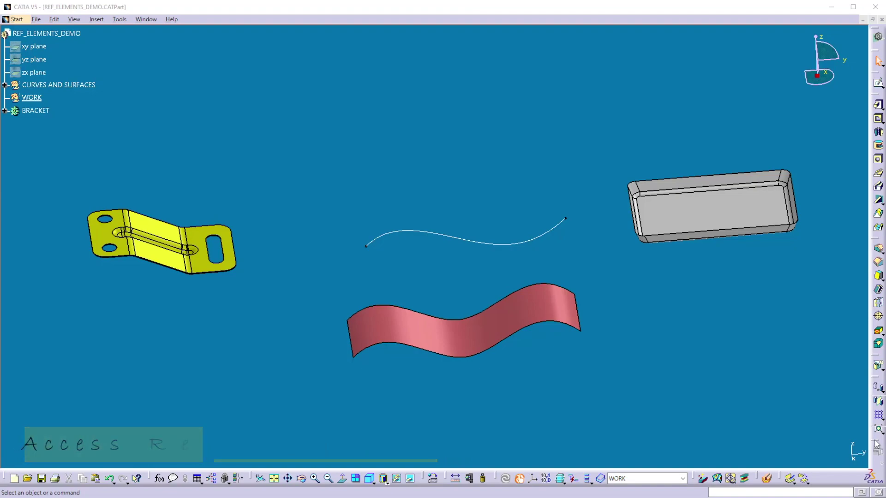
Step: Pull the three hidden toolbars into the work area, including the point, line and plane one, and switch to the surface design workbench
{"action": "left_click_drag", "start_coordinate": [872, 438], "coordinate": [707, 342]}
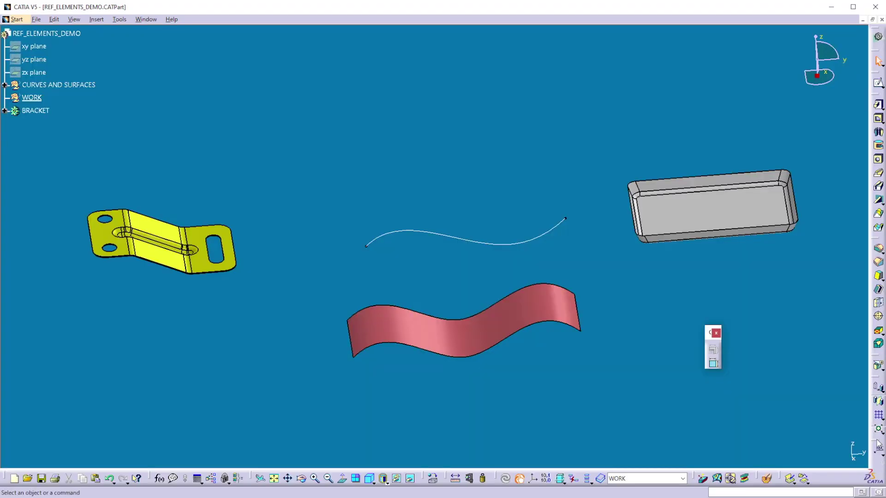
{"action": "left_click_drag", "start_coordinate": [872, 440], "coordinate": [757, 324]}
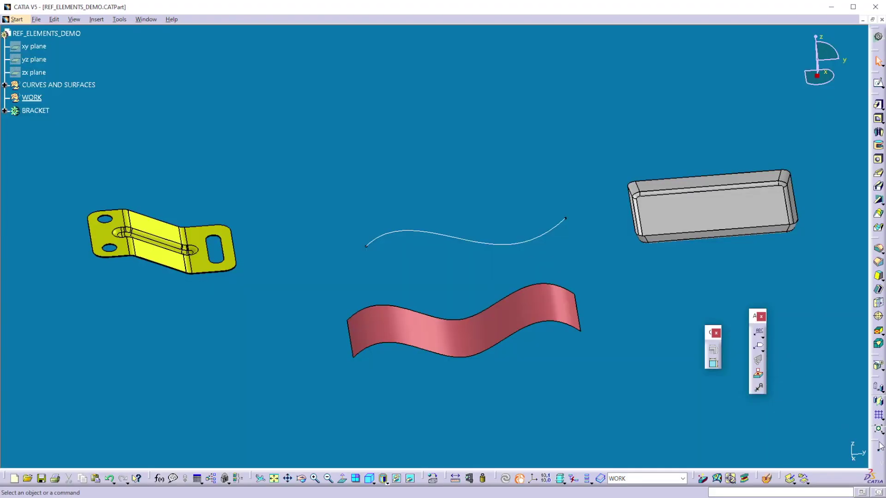
{"action": "left_click_drag", "start_coordinate": [875, 444], "coordinate": [801, 324]}
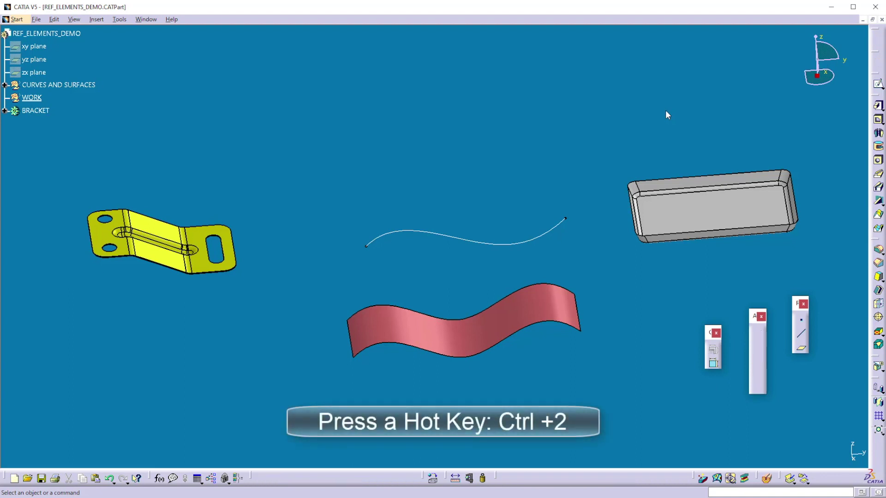
{"action": "key", "text": "ctrl+2"}
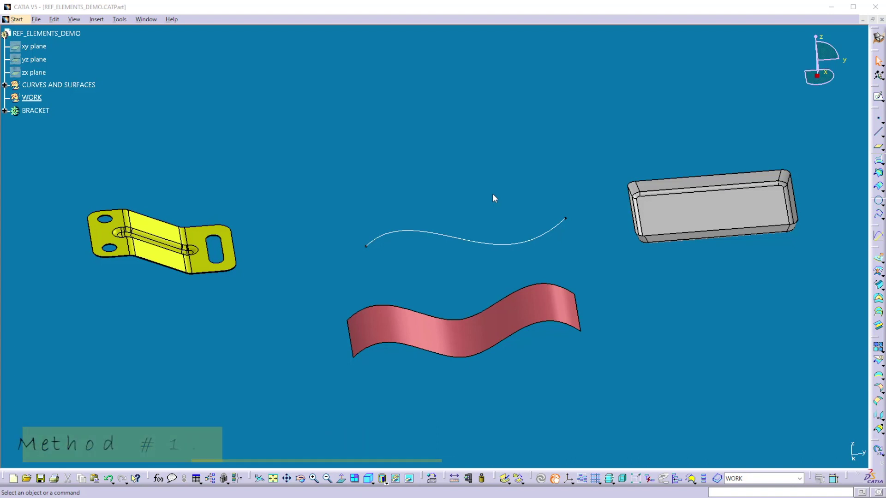
Step: Show the hidden xy, yz and zx origin planes
{"action": "left_click", "coordinate": [35, 46]}
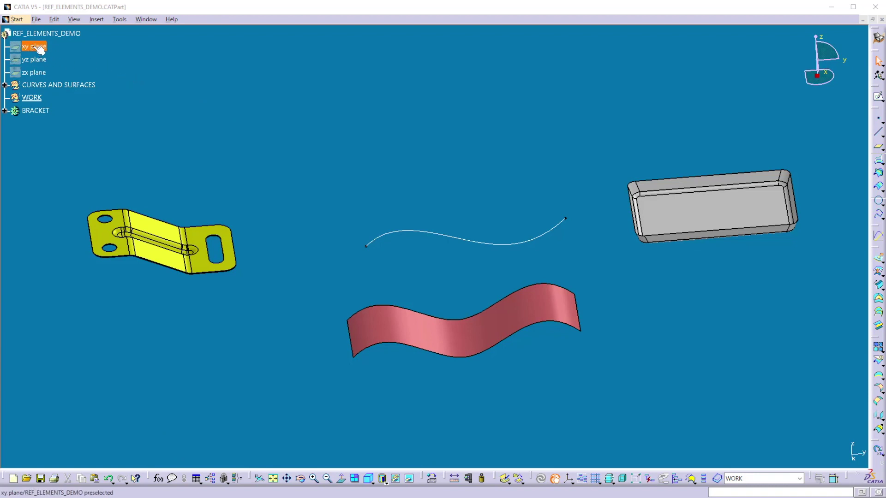
{"action": "left_click", "coordinate": [33, 73], "text": "shift"}
{"action": "right_click", "coordinate": [34, 73]}
{"action": "left_click", "coordinate": [62, 107]}
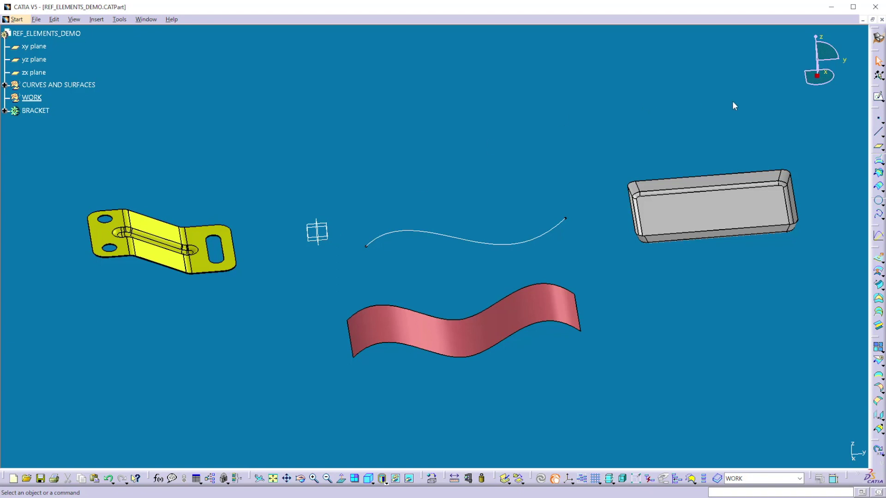
Step: Create a point by coordinates at X 20 mm, Y 30 mm, Z 50 mm from the default origin
{"action": "left_click", "coordinate": [878, 119]}
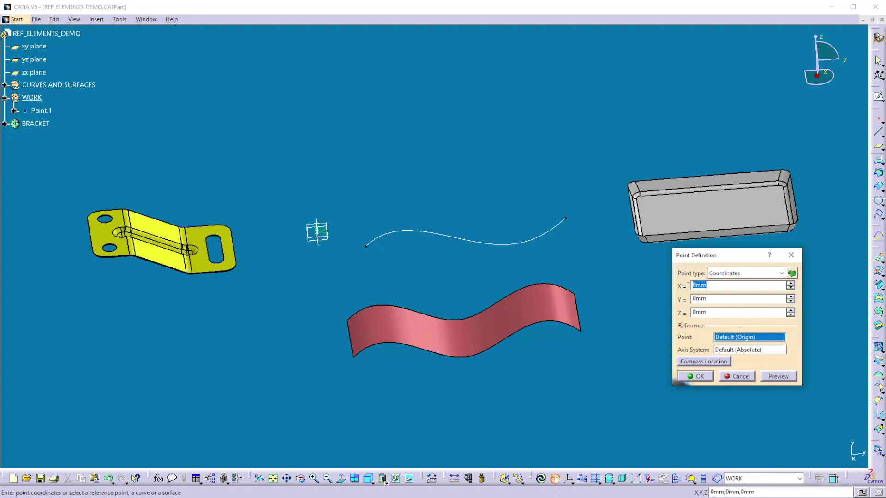
{"action": "type", "text": "20"}
{"action": "key", "text": "Tab"}
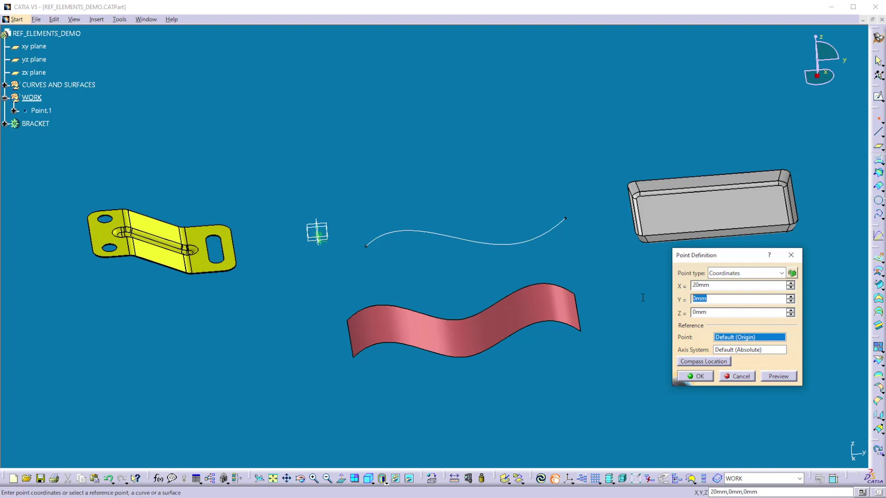
{"action": "type", "text": "30"}
{"action": "key", "text": "Tab"}
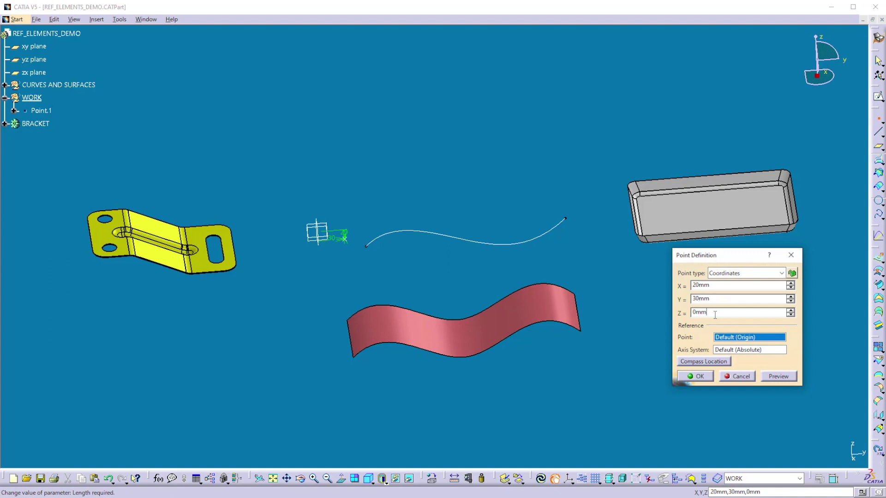
{"action": "type", "text": "50"}
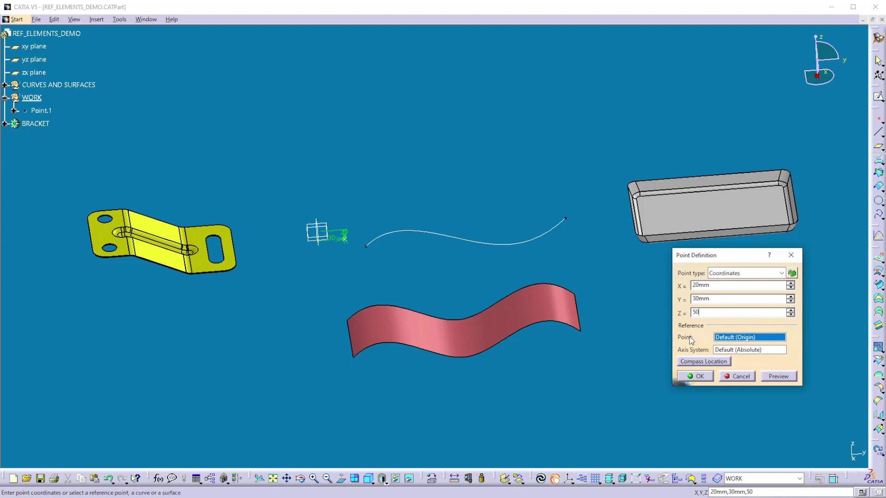
{"action": "left_click", "coordinate": [699, 376]}
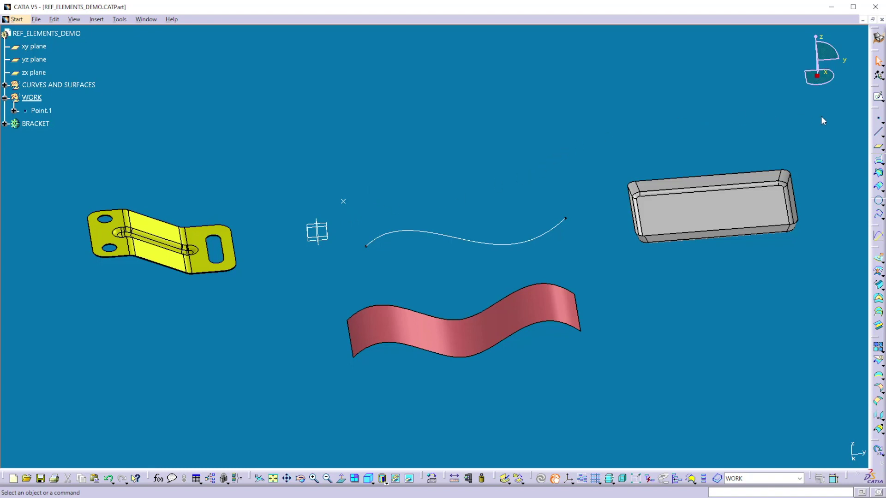
Step: Create a second coordinate point offset X 20 mm, Y 30 mm, Z 50 mm, using Point.1 as its reference
{"action": "left_click", "coordinate": [879, 121]}
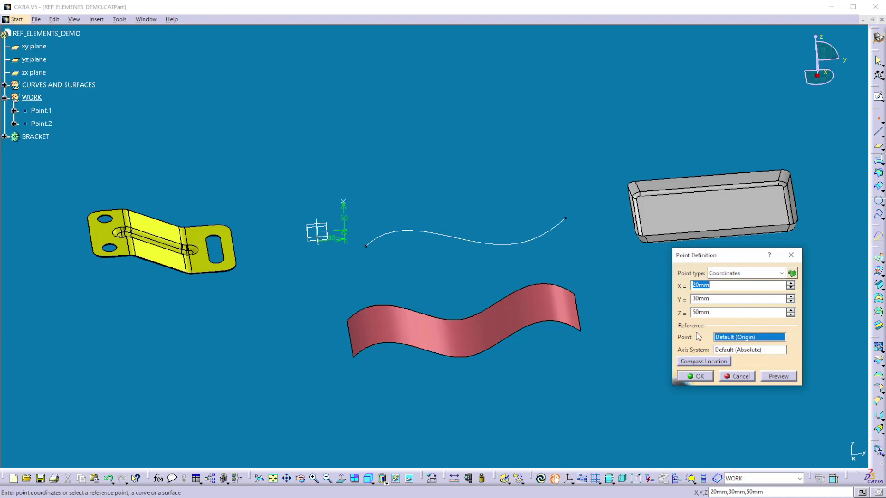
{"action": "left_click", "coordinate": [724, 341]}
{"action": "left_click", "coordinate": [41, 110]}
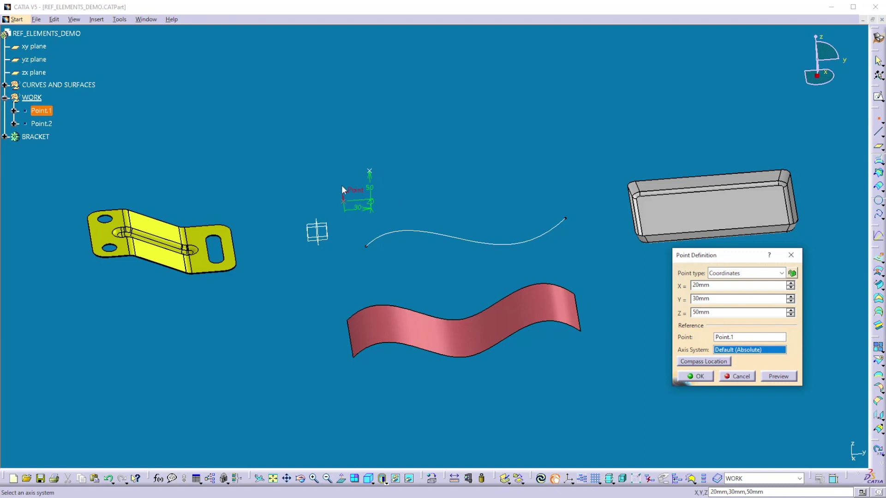
{"action": "left_click", "coordinate": [696, 376]}
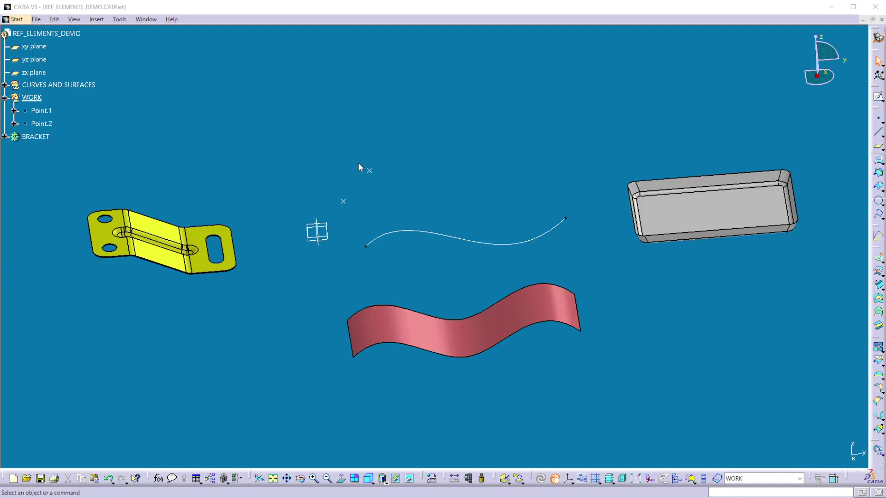
Step: Edit Point.1, setting its X coordinate to 30 mm and its Y coordinate to 40 mm
{"action": "double_click", "coordinate": [55, 112]}
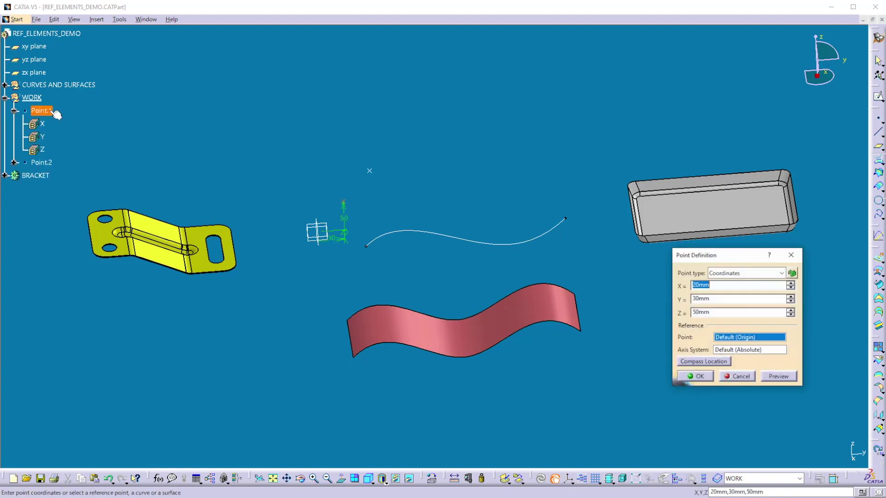
{"action": "left_click", "coordinate": [693, 286]}
{"action": "key", "text": "Delete"}
{"action": "type", "text": "3"}
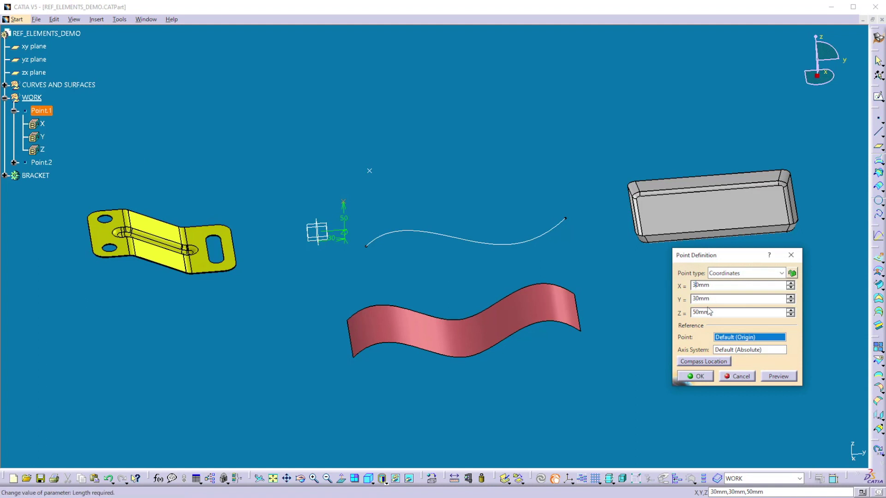
{"action": "left_click", "coordinate": [693, 300]}
{"action": "type", "text": "4"}
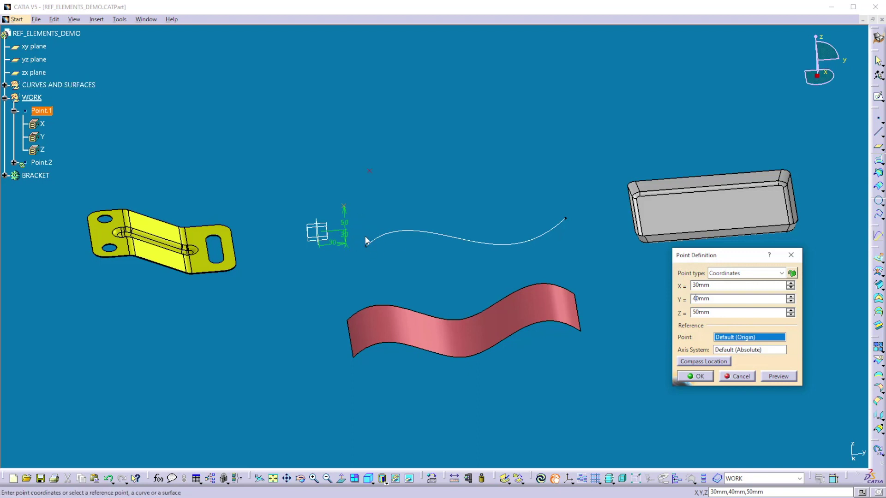
{"action": "left_click", "coordinate": [696, 376]}
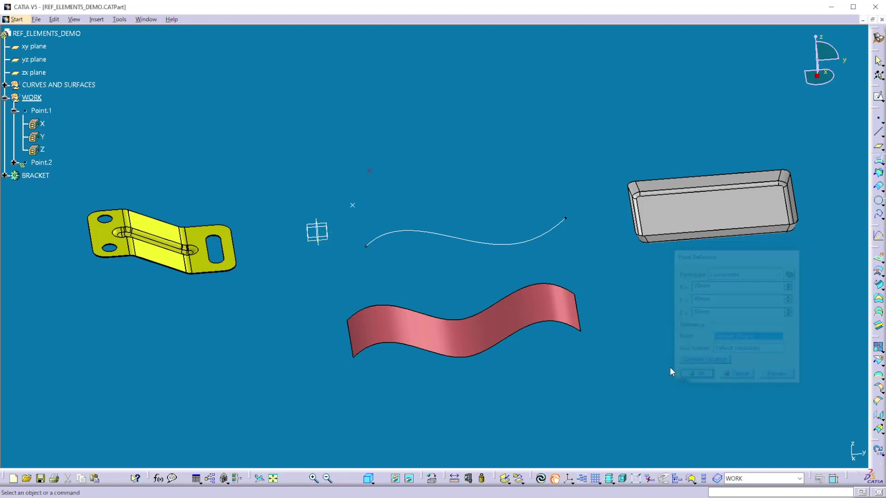
Step: Update the outdated Point.2 to follow its moved reference point, and clear the selection
{"action": "right_click", "coordinate": [369, 172]}
{"action": "left_click", "coordinate": [398, 354]}
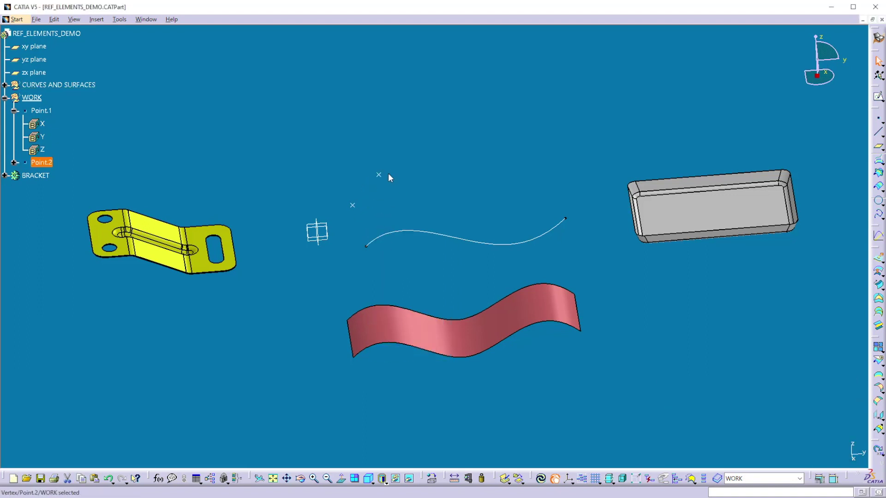
{"action": "left_click", "coordinate": [354, 220]}
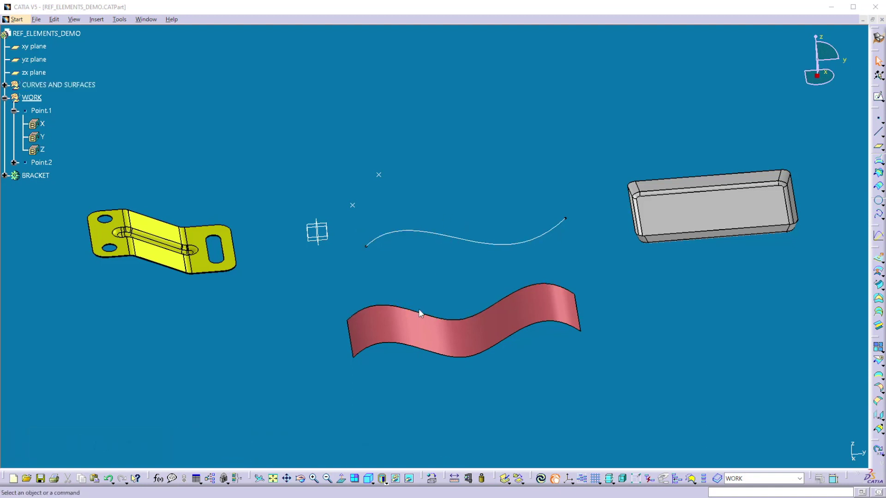
Step: Start a point of type On curve on the free wavy curve, placing it about 124 mm along the curve
{"action": "left_click", "coordinate": [878, 119]}
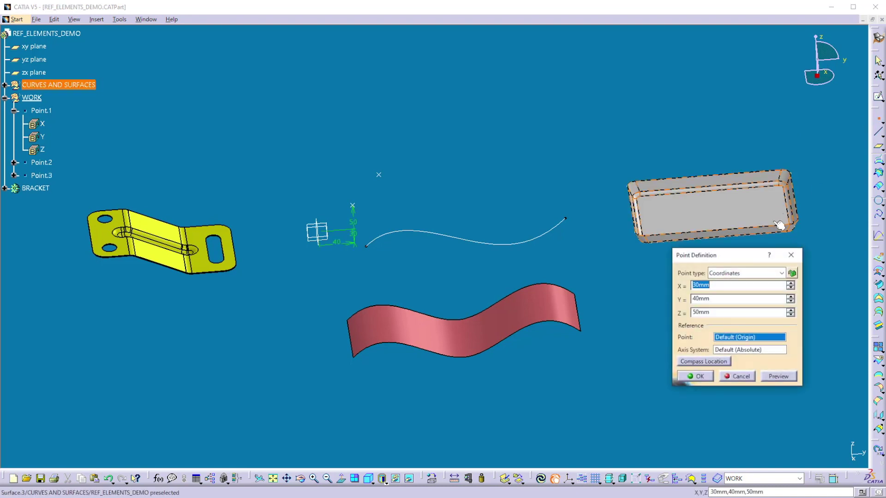
{"action": "left_click", "coordinate": [718, 274]}
{"action": "left_click", "coordinate": [720, 293]}
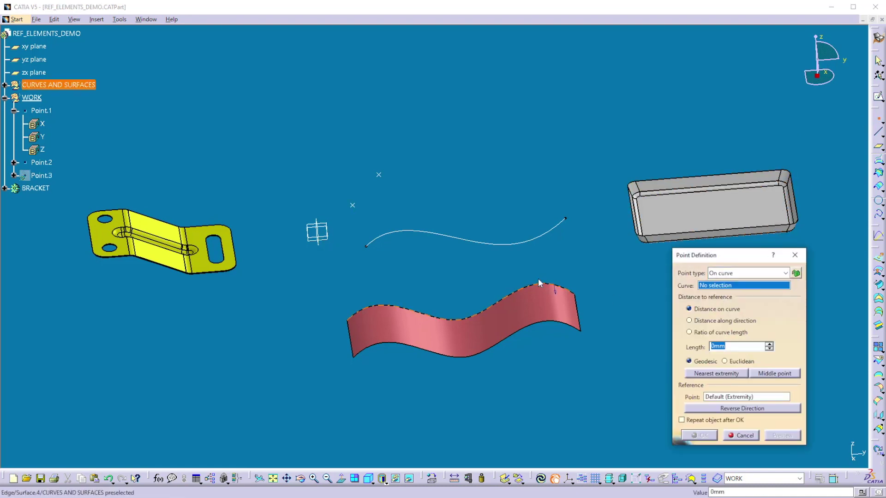
{"action": "left_click", "coordinate": [482, 245]}
{"action": "left_click", "coordinate": [509, 244]}
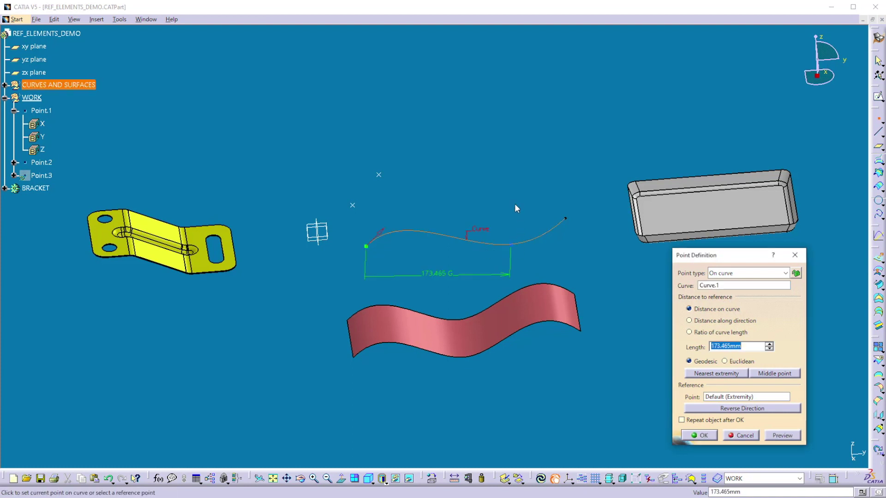
{"action": "left_click", "coordinate": [495, 243]}
{"action": "left_click", "coordinate": [439, 247]}
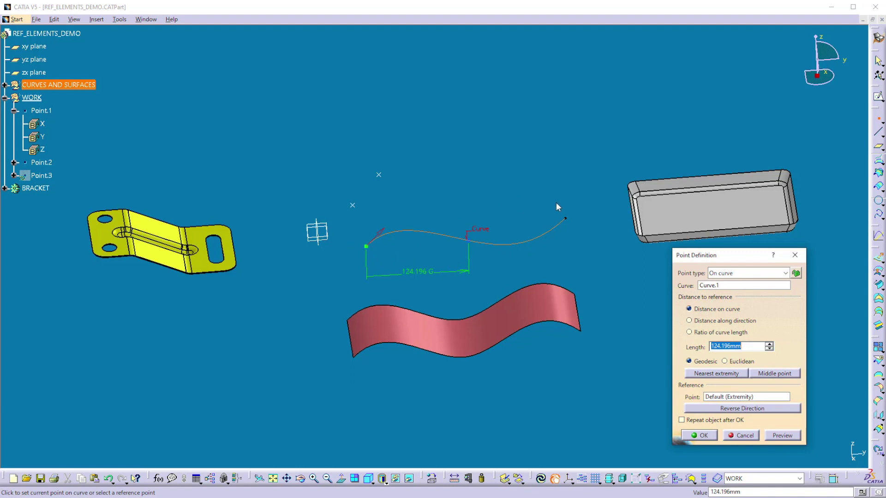
Step: Reverse the reference direction and finish the point about 63 mm along the curve from its opposite end
{"action": "left_click", "coordinate": [756, 408]}
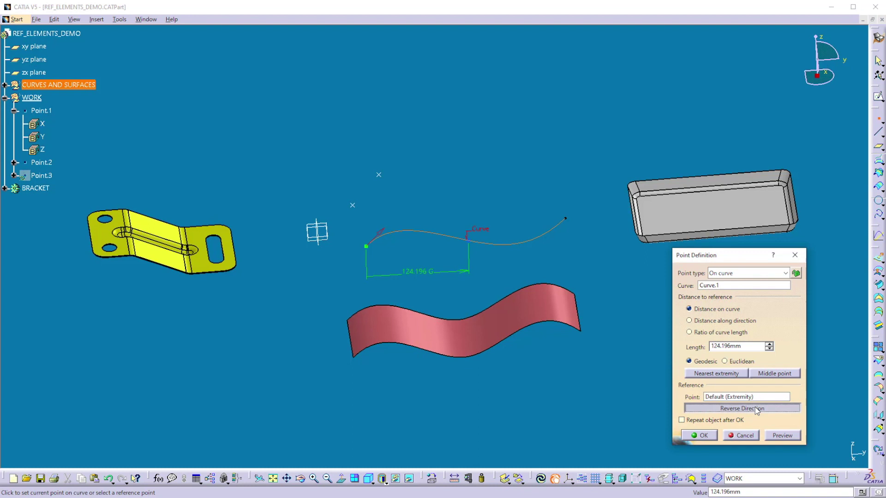
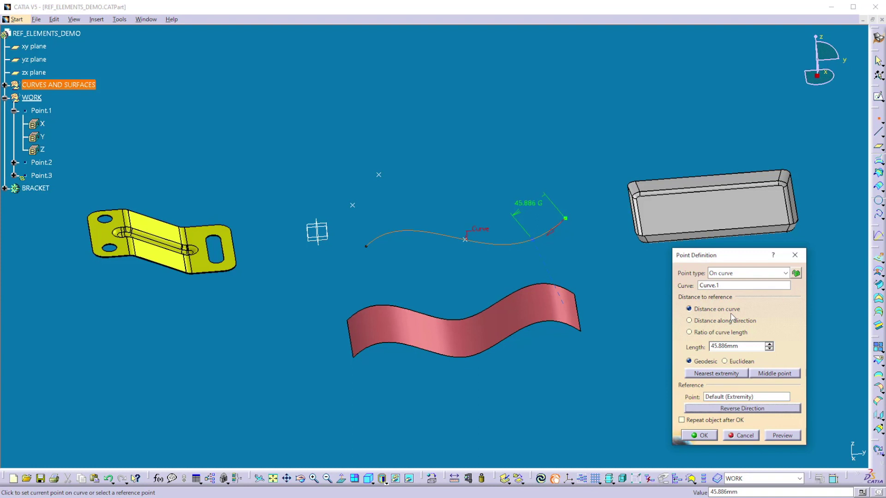
{"action": "left_click", "coordinate": [518, 244]}
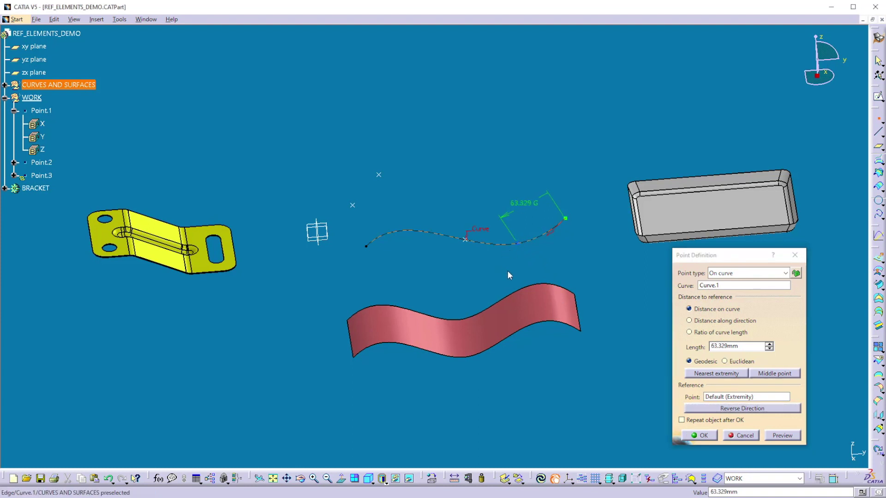
{"action": "left_click", "coordinate": [703, 436]}
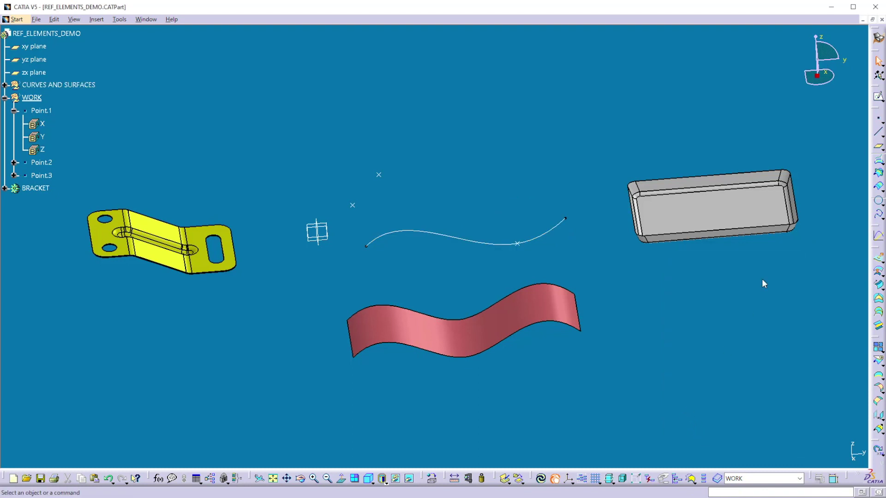
Step: Create a point on the free wavy curve by distance along the Y Component direction, with an offset of 50 mm from the default extremity
{"action": "left_click", "coordinate": [878, 120]}
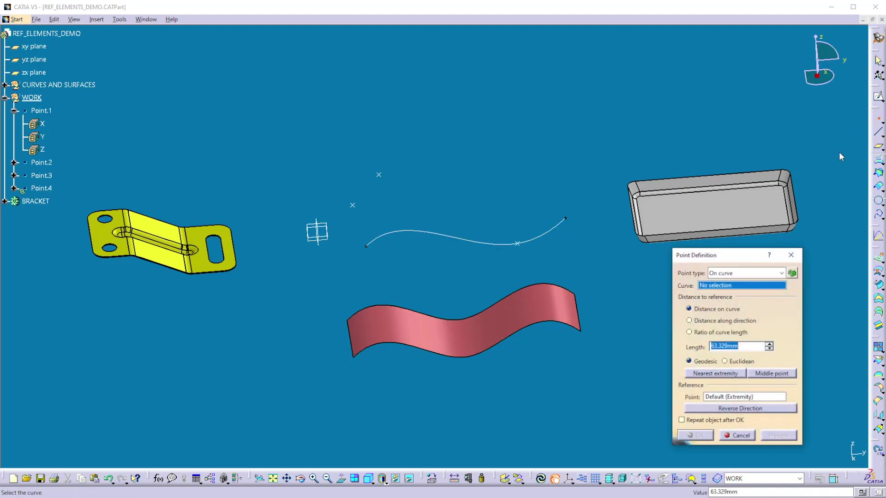
{"action": "left_click", "coordinate": [545, 236]}
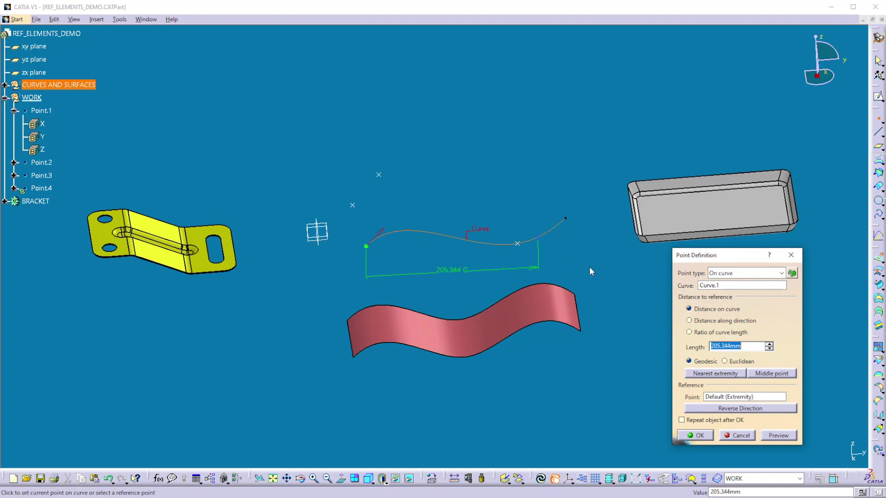
{"action": "left_click", "coordinate": [689, 320]}
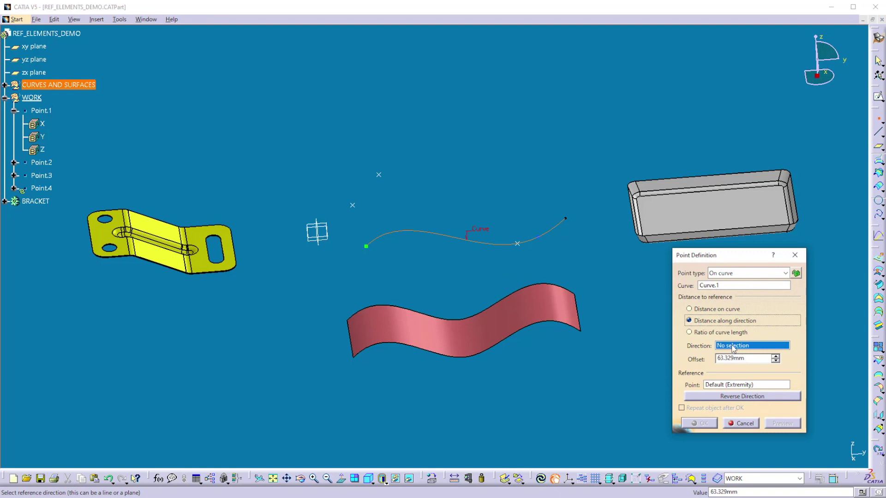
{"action": "right_click", "coordinate": [733, 349]}
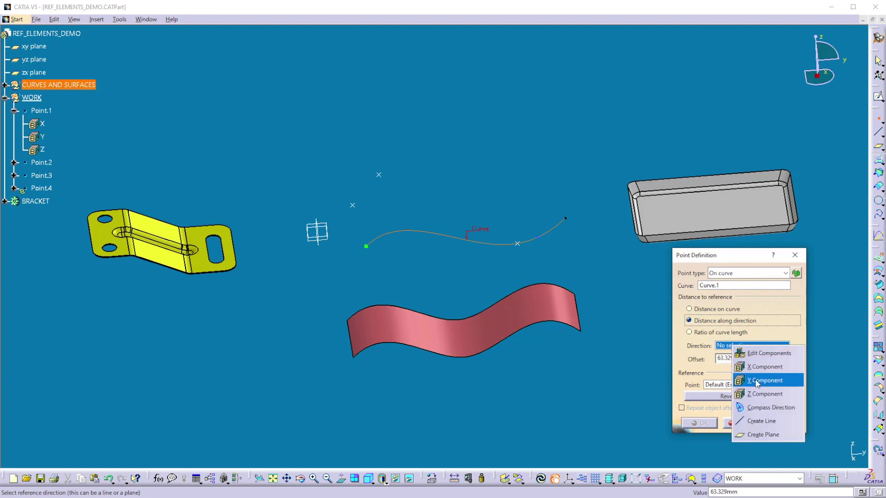
{"action": "left_click", "coordinate": [757, 381]}
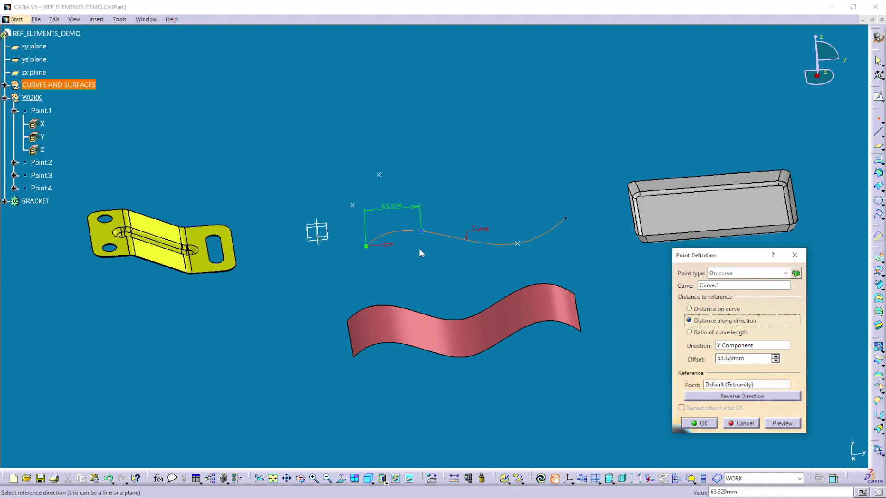
{"action": "double_click", "coordinate": [720, 358]}
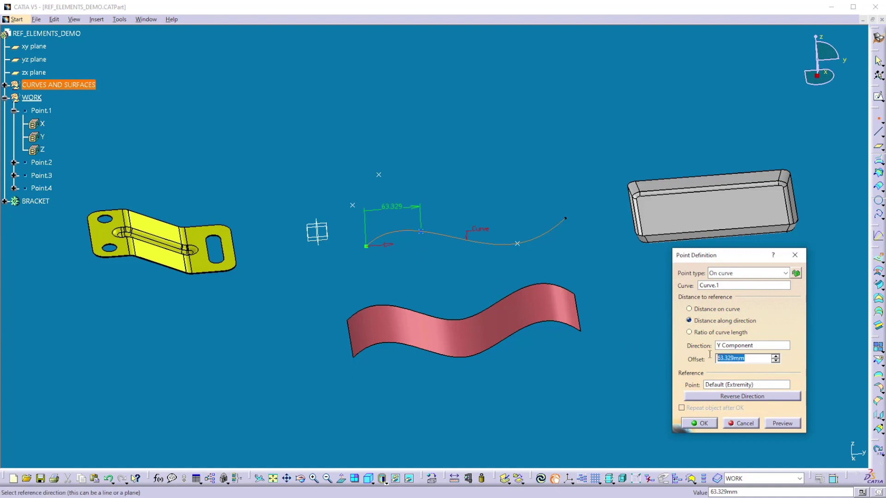
{"action": "type", "text": "50"}
{"action": "left_click", "coordinate": [624, 384]}
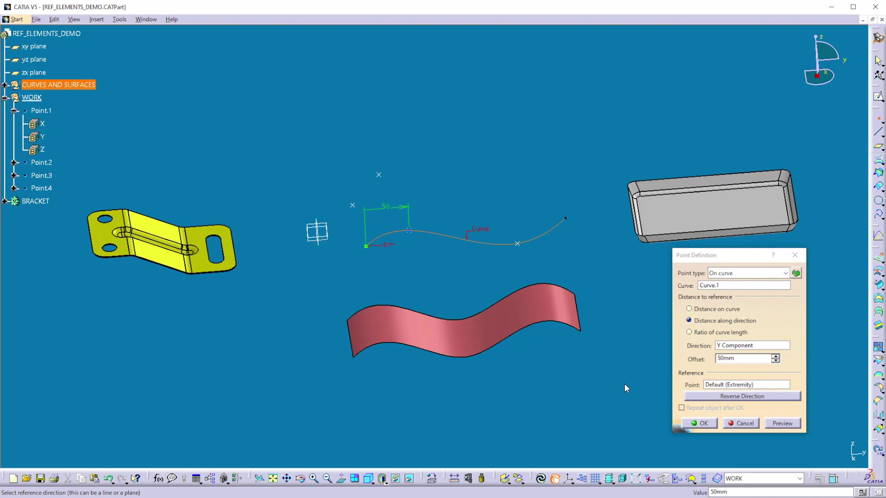
{"action": "left_click", "coordinate": [701, 425]}
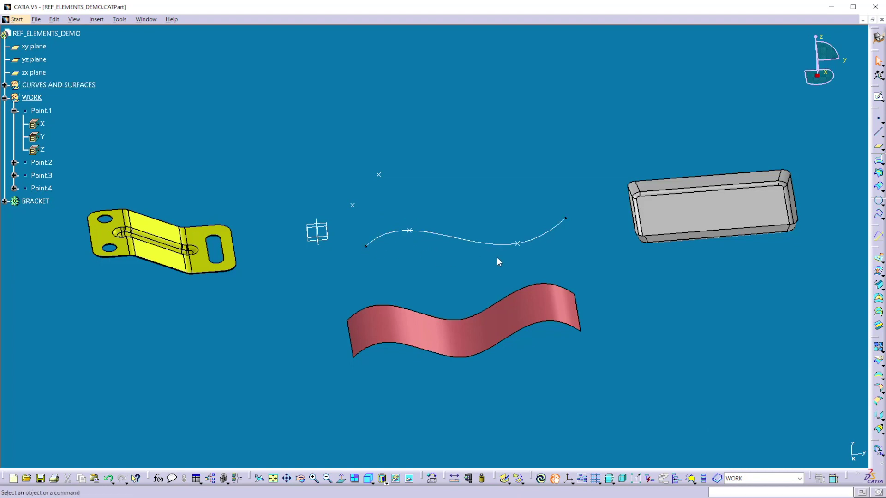
Step: Start a point on the wavy curve by ratio of curve length, with a ratio of 0.25
{"action": "left_click", "coordinate": [878, 119]}
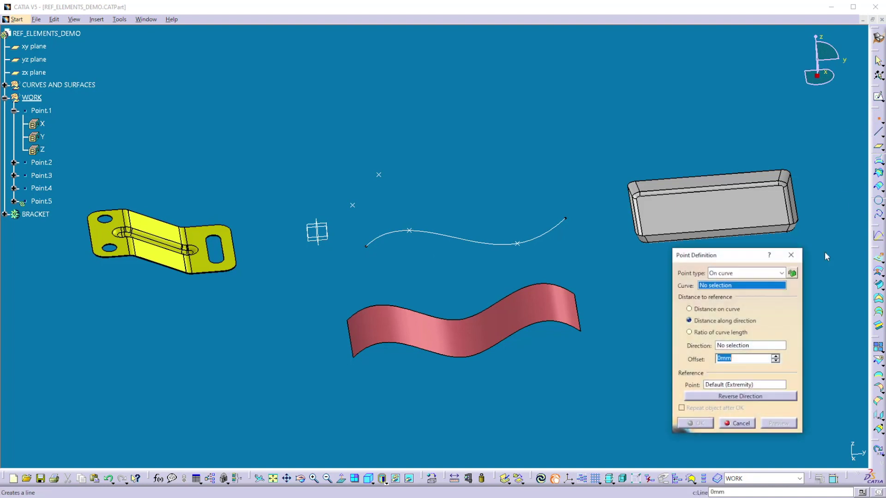
{"action": "left_click", "coordinate": [706, 334]}
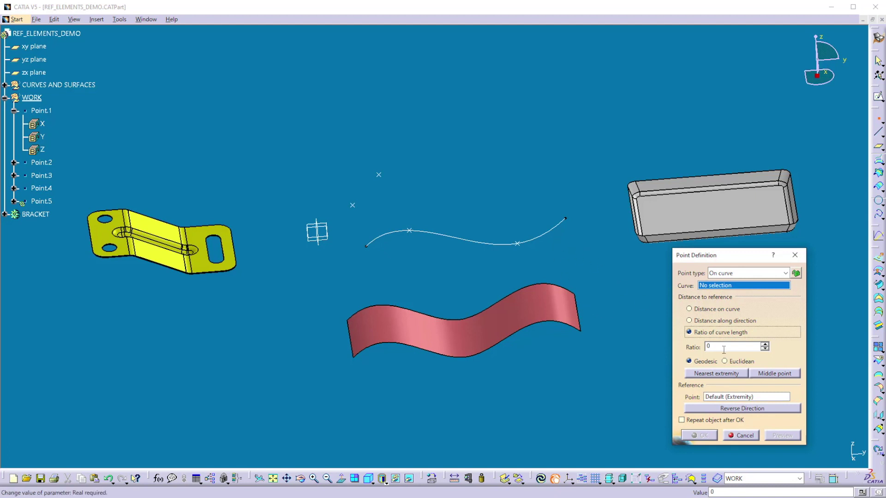
{"action": "left_click", "coordinate": [703, 347]}
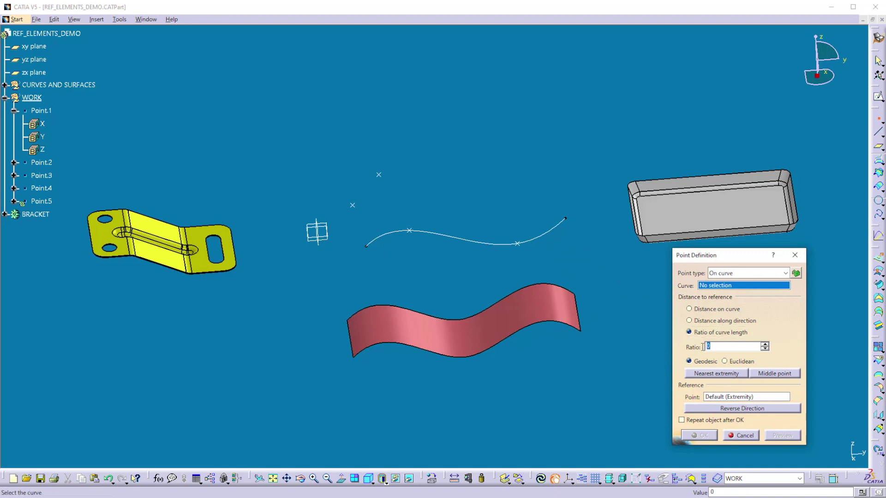
{"action": "type", "text": ".25"}
{"action": "left_click", "coordinate": [479, 242]}
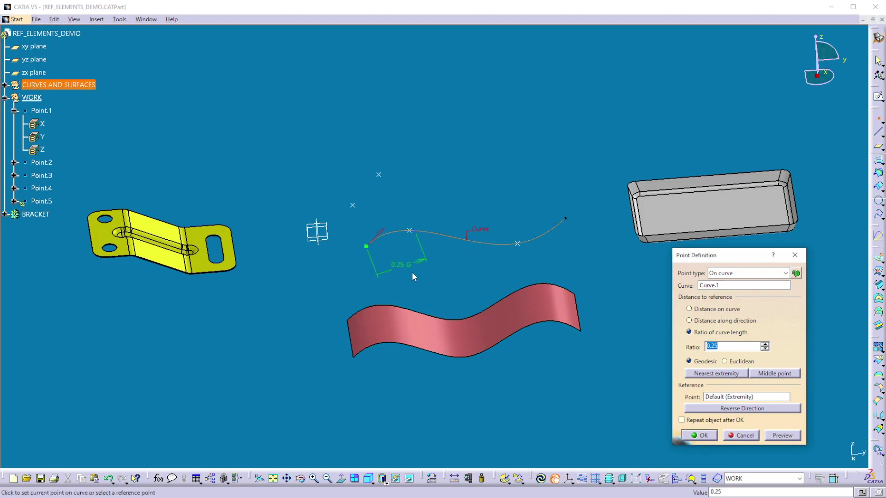
Step: Raise the point's ratio of curve length to 0.36
{"action": "left_click", "coordinate": [764, 345]}
{"action": "left_click", "coordinate": [764, 344]}
{"action": "left_click", "coordinate": [765, 344]}
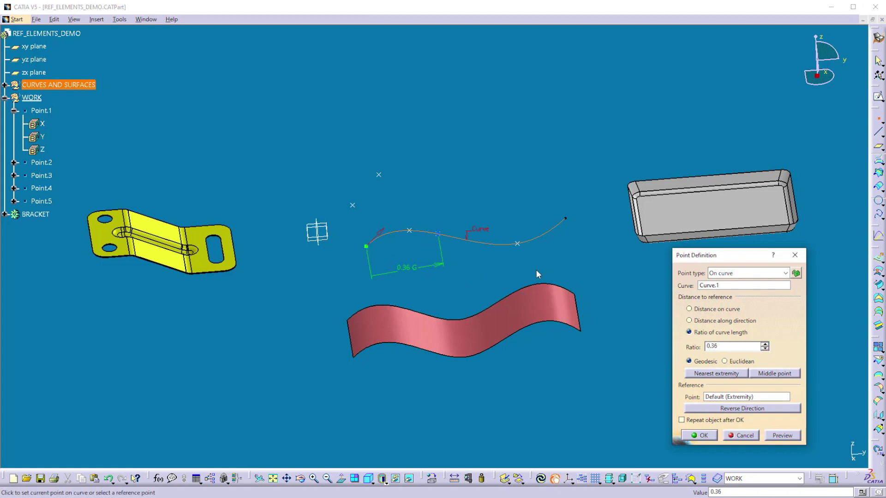
Step: Try the middle and nearest extremity positions, and finish the point at the middle of the wavy curve
{"action": "left_click", "coordinate": [780, 374]}
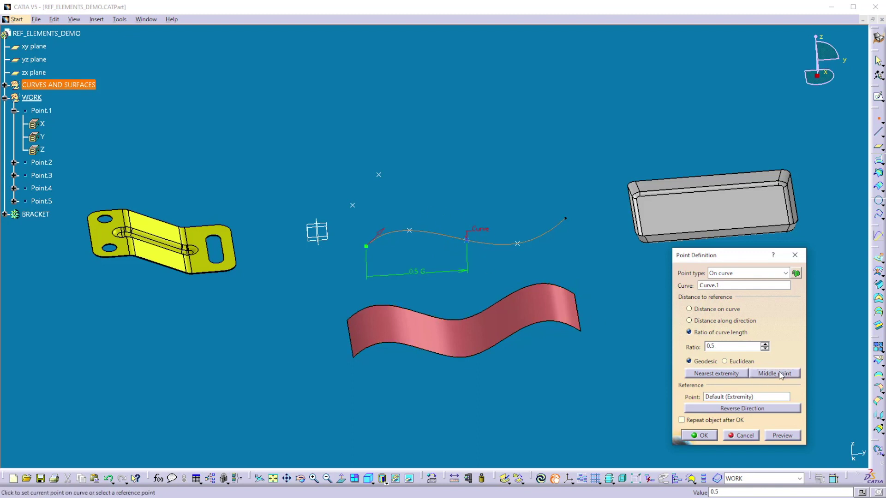
{"action": "left_click", "coordinate": [726, 375]}
{"action": "left_click", "coordinate": [770, 377]}
{"action": "left_click", "coordinate": [706, 435]}
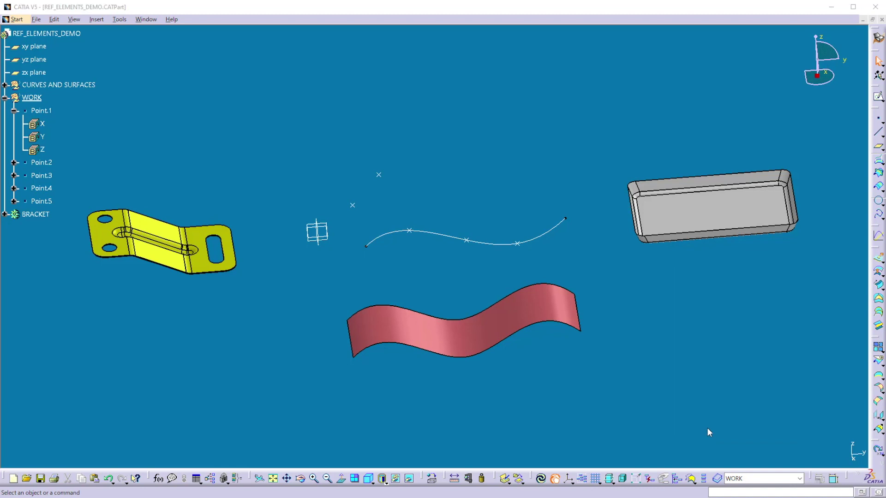
Step: Start another point on the wavy curve at a distance on curve of about 203 mm, measured as Euclidean
{"action": "left_click", "coordinate": [878, 119]}
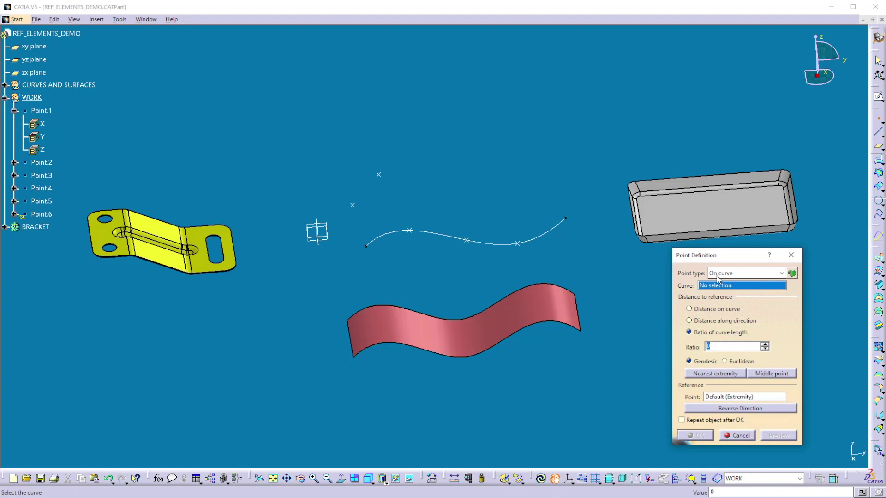
{"action": "left_click", "coordinate": [494, 245]}
{"action": "left_click", "coordinate": [535, 243]}
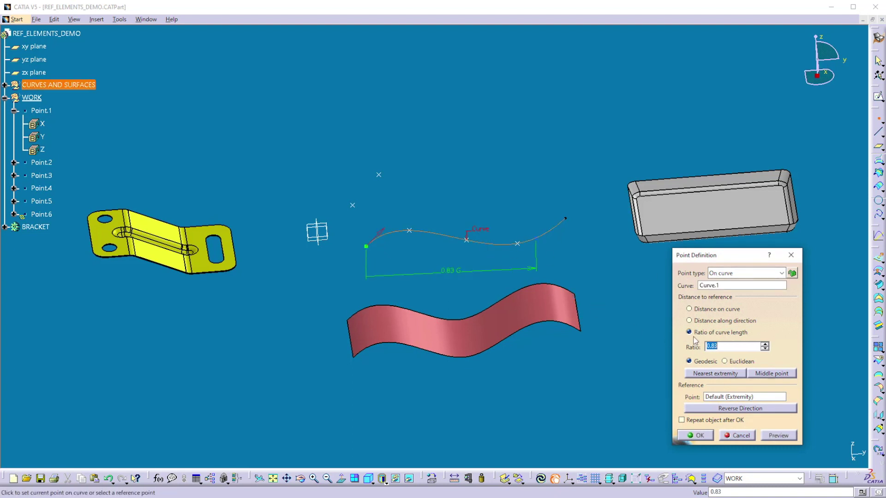
{"action": "left_click", "coordinate": [690, 310]}
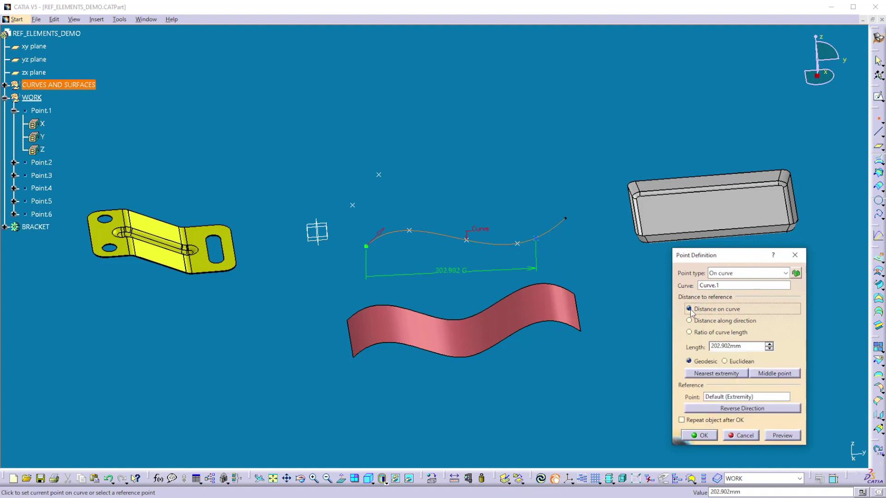
{"action": "left_click", "coordinate": [726, 362]}
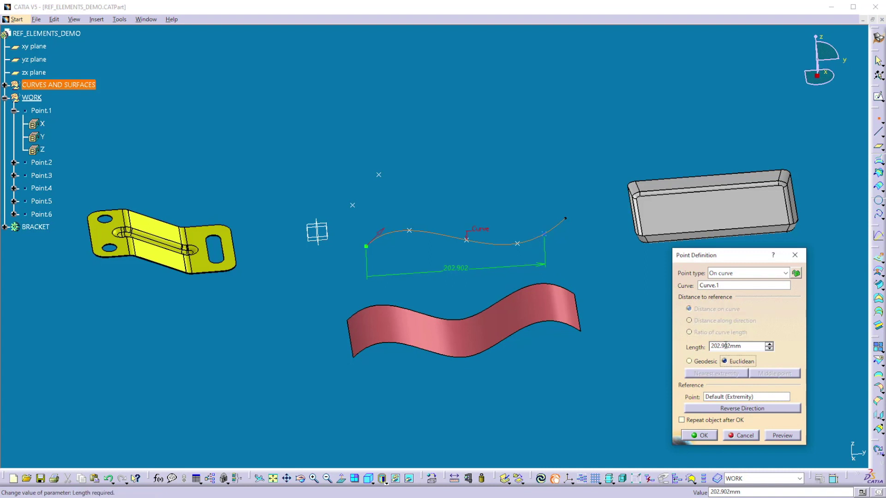
Step: Reposition the point nearer the curve's starting extremity, set its Euclidean length to 50 mm and preview it
{"action": "left_click", "coordinate": [400, 231]}
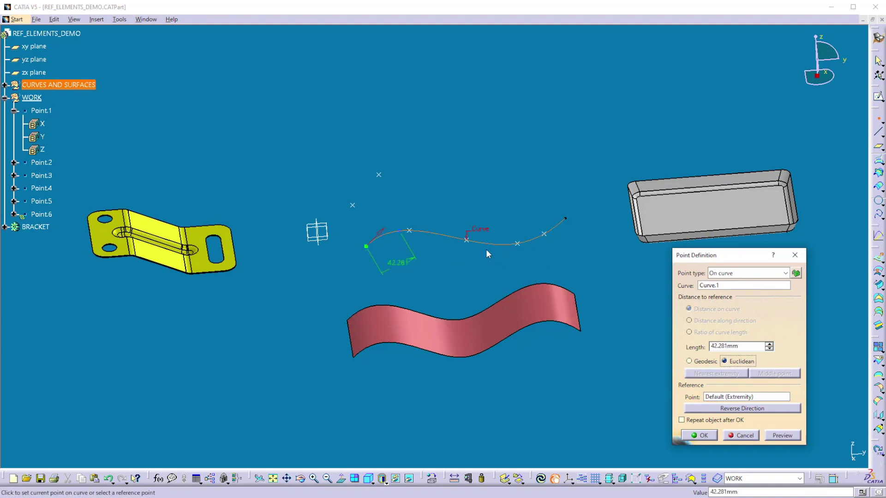
{"action": "left_click_drag", "start_coordinate": [738, 346], "coordinate": [697, 347]}
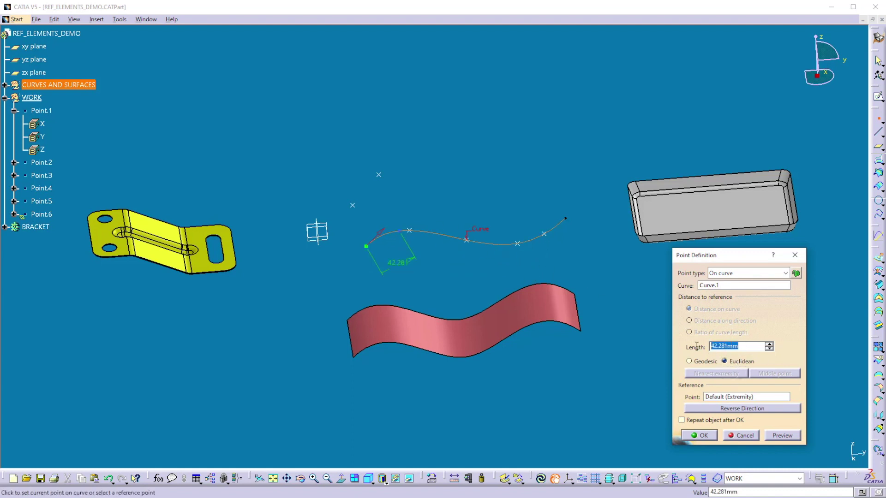
{"action": "type", "text": "50"}
{"action": "left_click", "coordinate": [775, 436]}
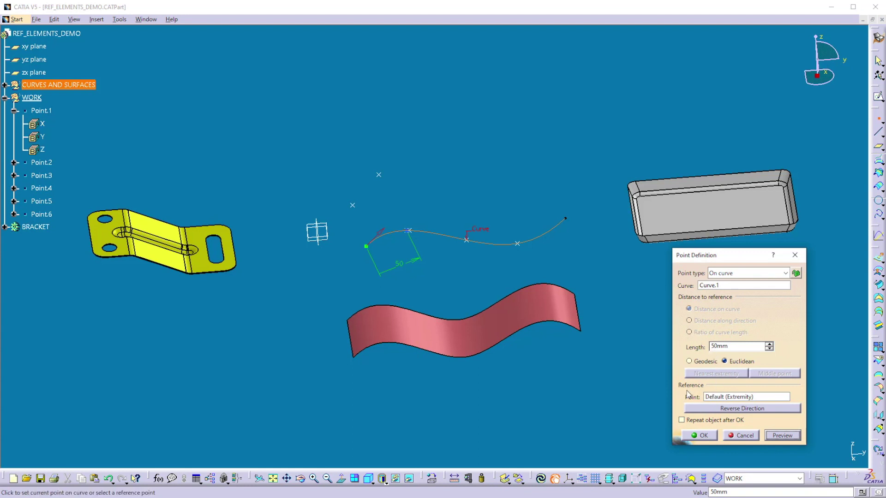
Step: Use Point.5 at the middle of the curve as the reference point and finish the new point
{"action": "left_click", "coordinate": [718, 398]}
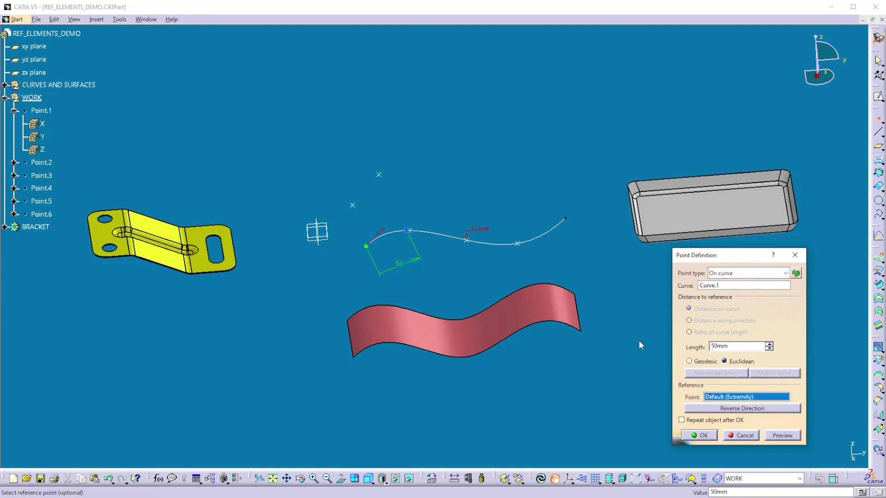
{"action": "left_click", "coordinate": [471, 244]}
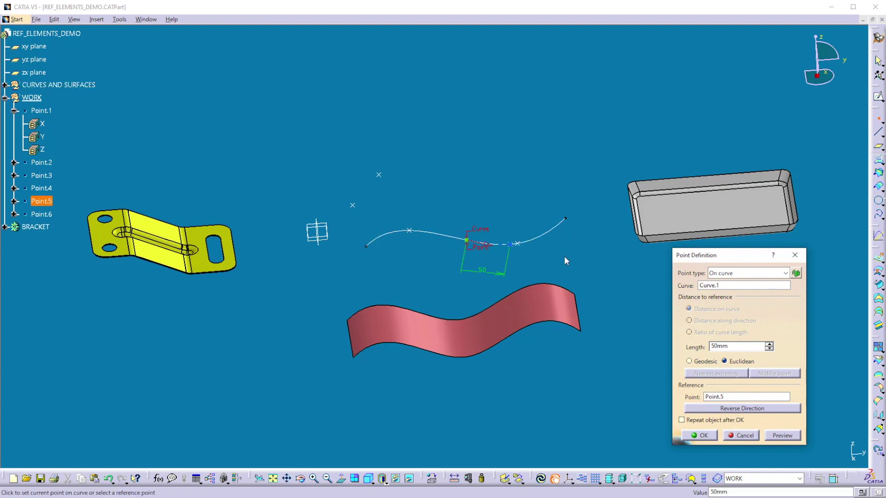
{"action": "left_click", "coordinate": [699, 436]}
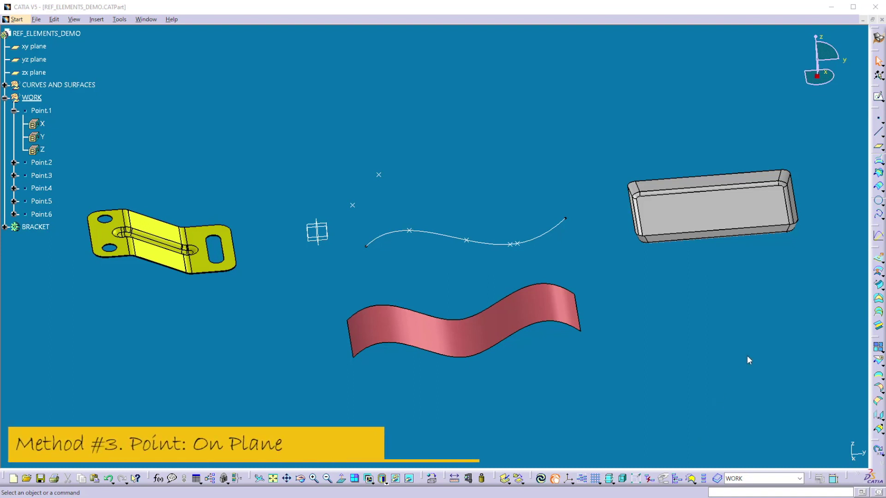
Step: Create a point of type On plane on the xy plane, placed at about H 133 mm and V 87 mm
{"action": "left_click", "coordinate": [878, 119]}
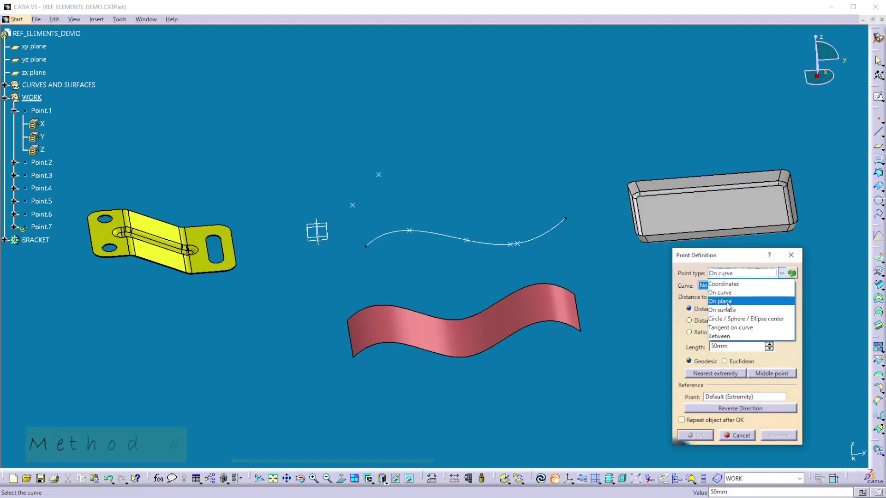
{"action": "left_click", "coordinate": [720, 302]}
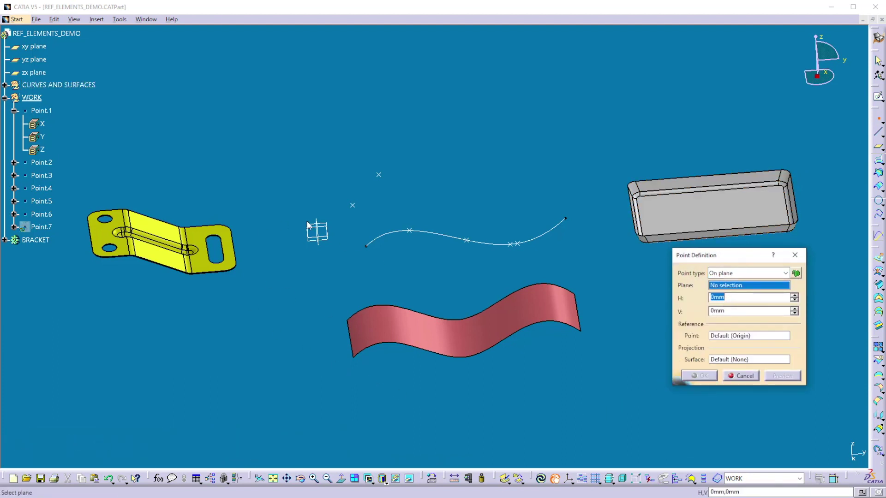
{"action": "left_click", "coordinate": [331, 231]}
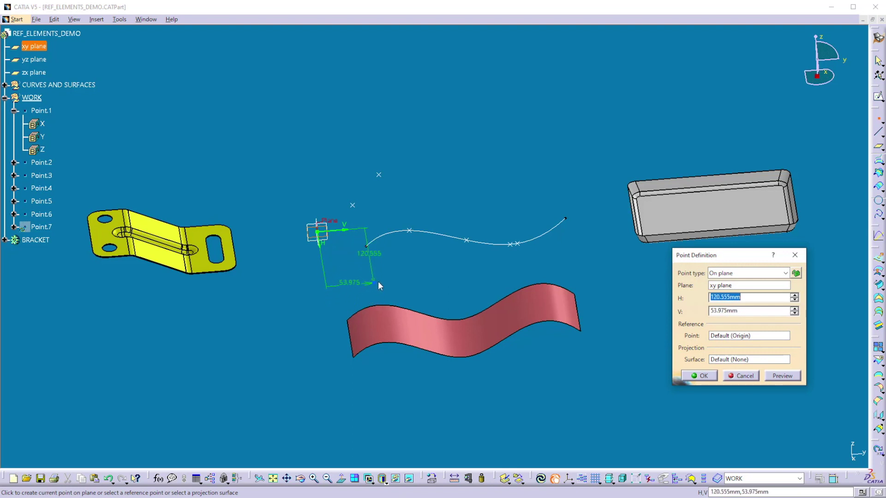
{"action": "left_click", "coordinate": [405, 286]}
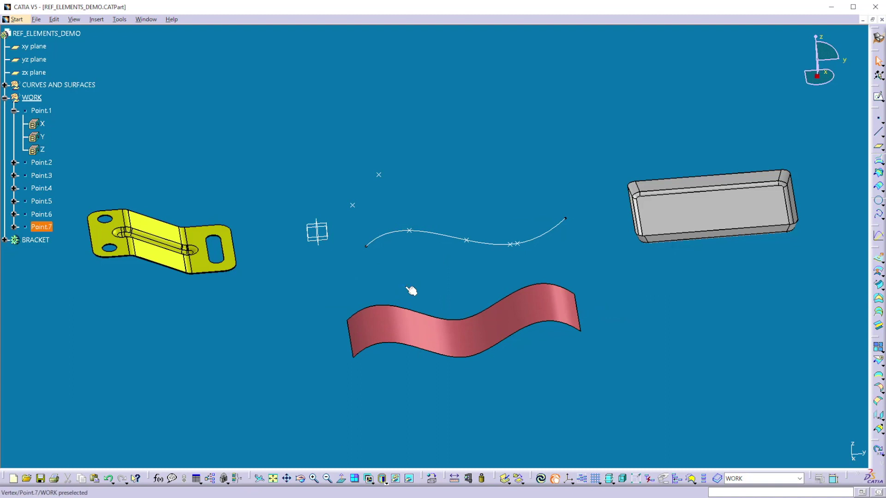
Step: Edit the point on the xy plane, setting H to 100 mm and V to 50 mm
{"action": "double_click", "coordinate": [409, 288]}
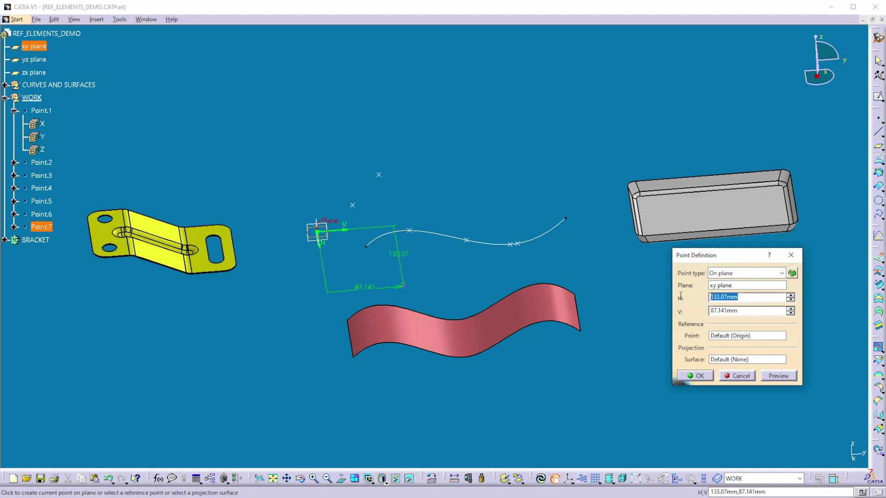
{"action": "type", "text": "100"}
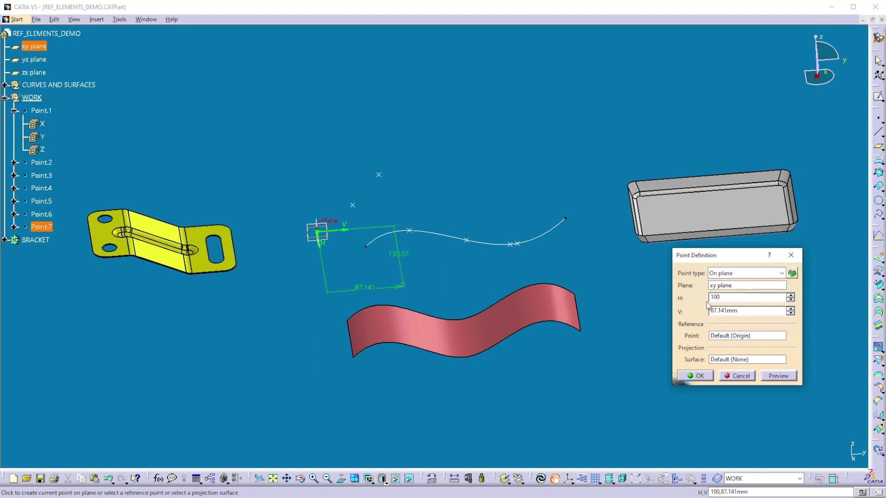
{"action": "key", "text": "Tab"}
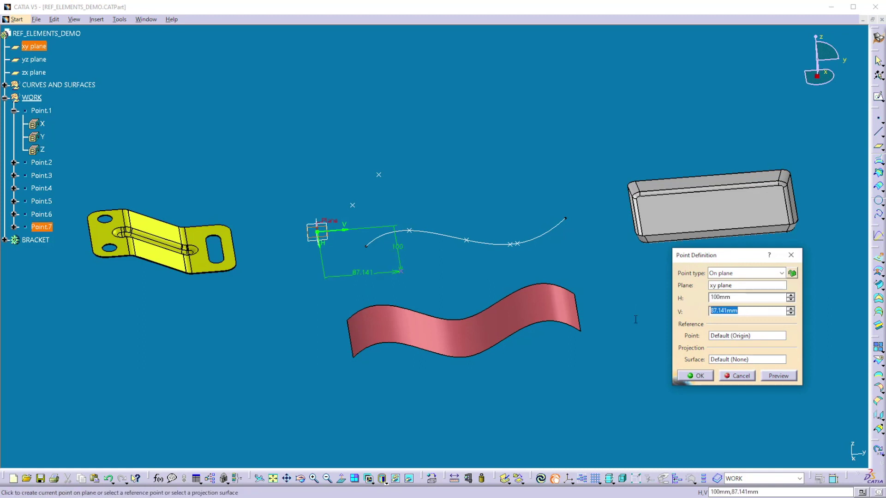
{"action": "type", "text": "50"}
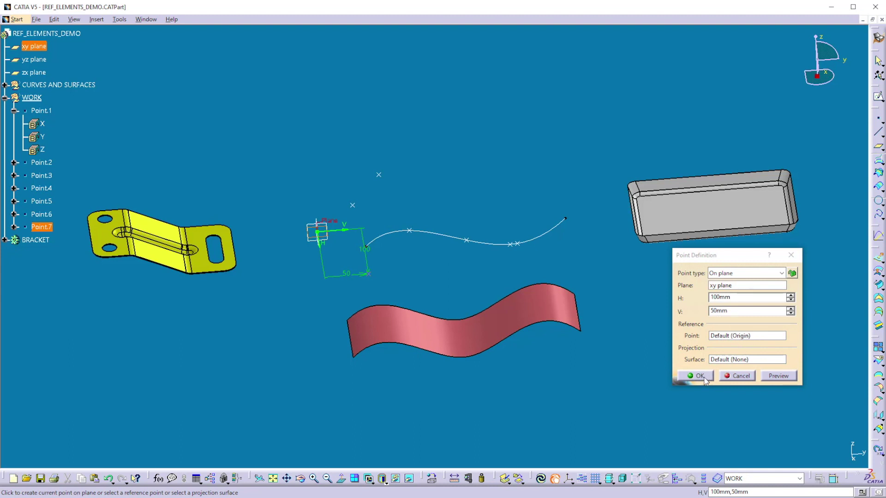
Step: Use Point.2 as the reference point for the point on the xy plane and finish it
{"action": "left_click", "coordinate": [721, 337]}
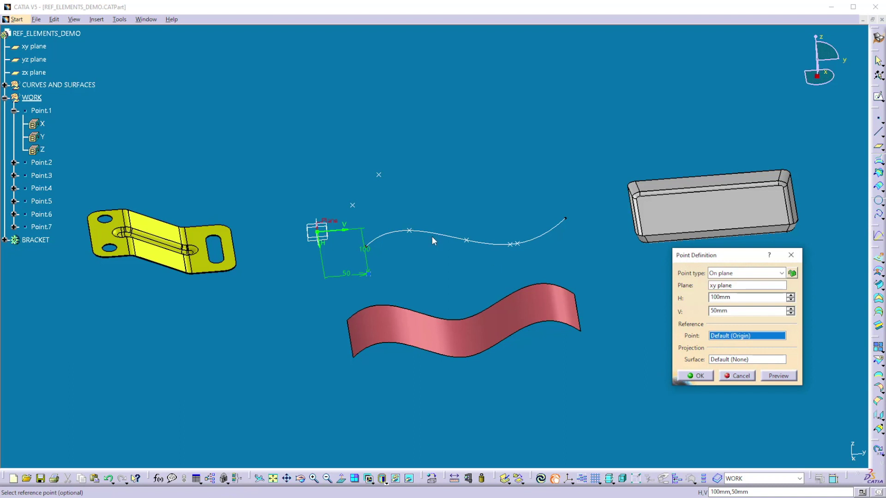
{"action": "left_click", "coordinate": [379, 176]}
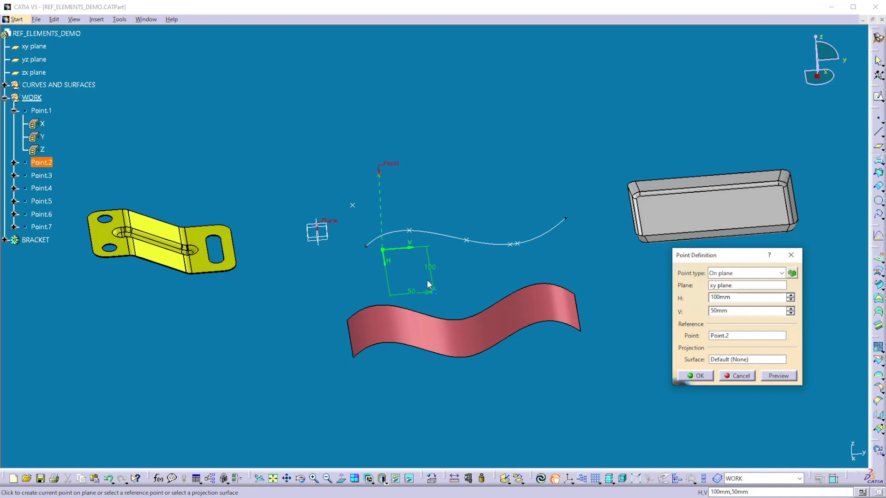
{"action": "left_click", "coordinate": [698, 376]}
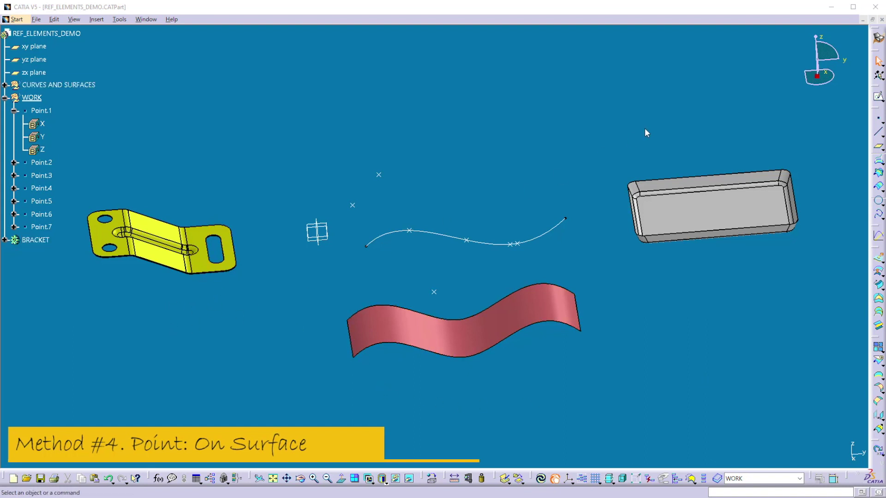
Step: Start a point of type On surface on the wavy red surface, placed about 77 mm from the surface's middle
{"action": "left_click", "coordinate": [879, 120]}
{"action": "left_click", "coordinate": [781, 273]}
{"action": "left_click", "coordinate": [734, 314]}
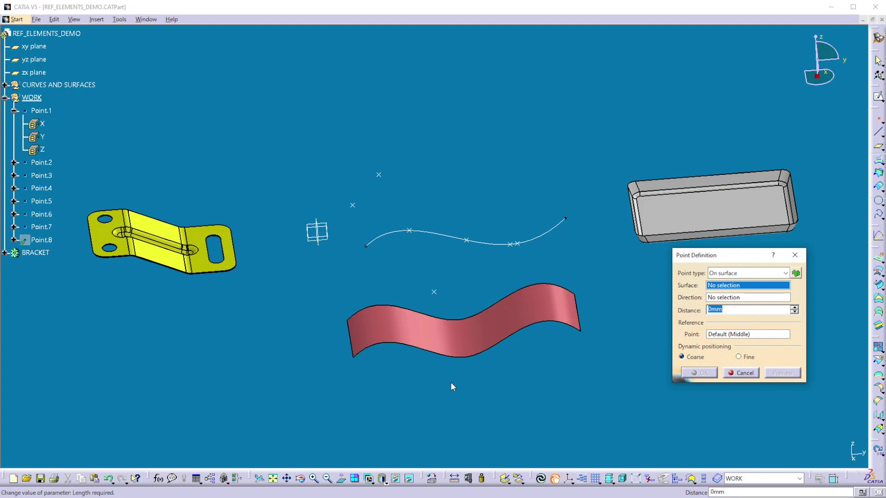
{"action": "left_click", "coordinate": [474, 344]}
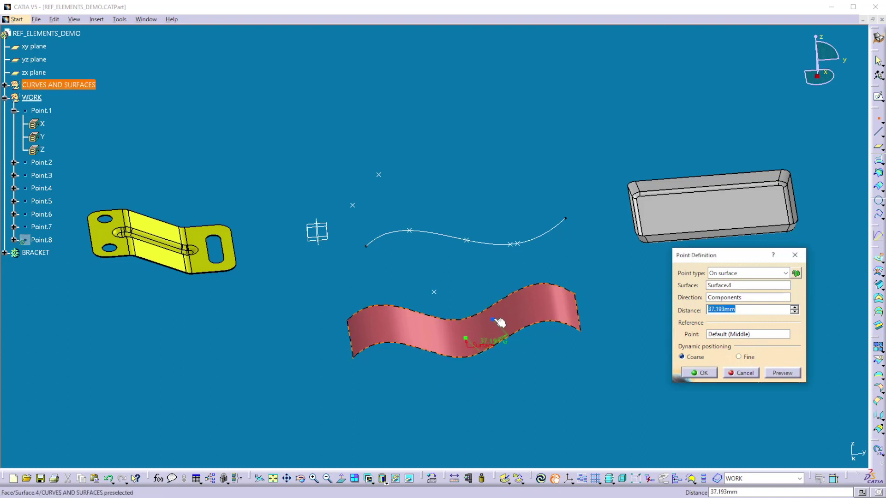
{"action": "left_click_drag", "start_coordinate": [509, 318], "coordinate": [408, 316]}
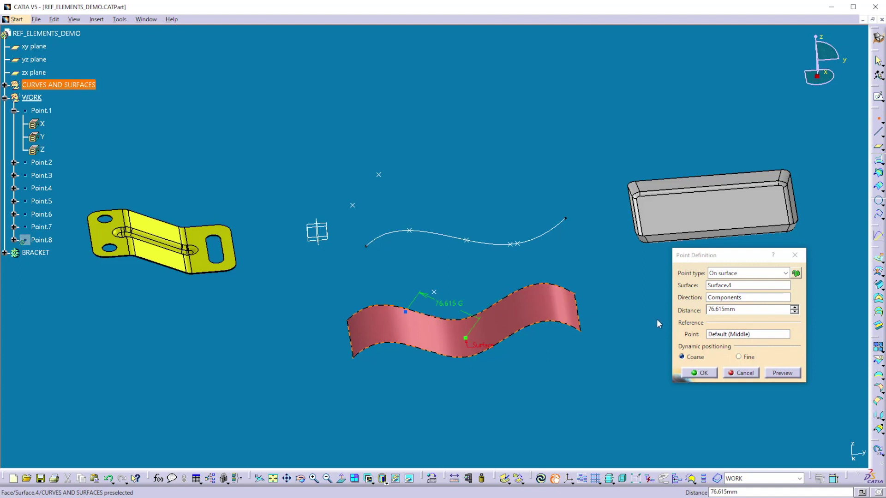
Step: Set the surface point's distance to 70 mm, adjust its direction from the surface's middle and finish the point
{"action": "left_click_drag", "start_coordinate": [745, 309], "coordinate": [687, 310]}
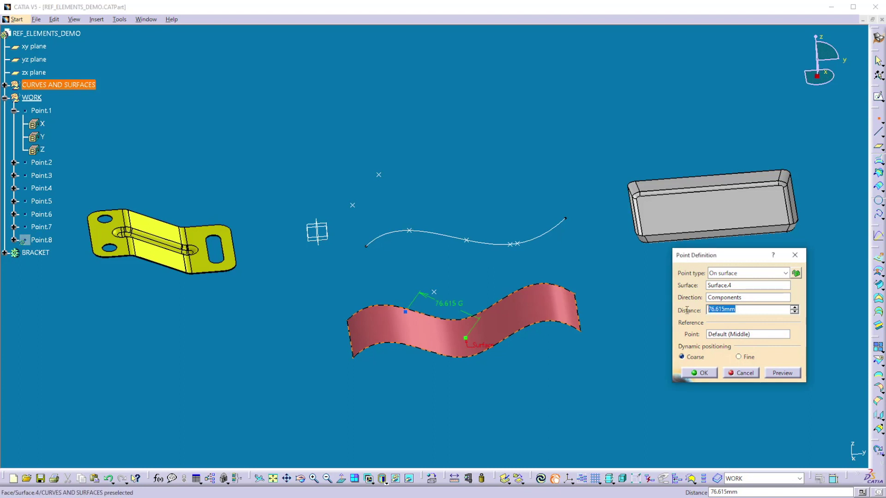
{"action": "type", "text": "70"}
{"action": "key", "text": "Return"}
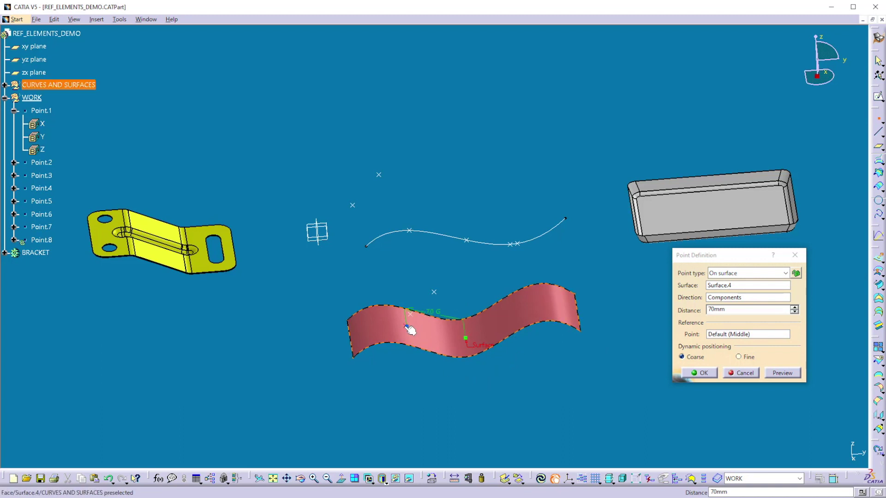
{"action": "left_click_drag", "start_coordinate": [426, 318], "coordinate": [417, 339]}
{"action": "left_click", "coordinate": [701, 373]}
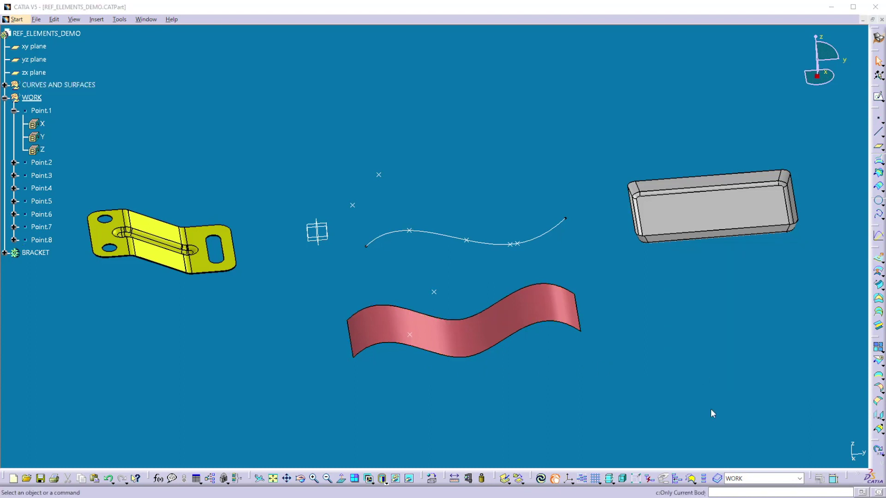
Step: Start another On surface point on the wavy red surface, placed about 116 mm from the surface's middle
{"action": "left_click", "coordinate": [878, 121]}
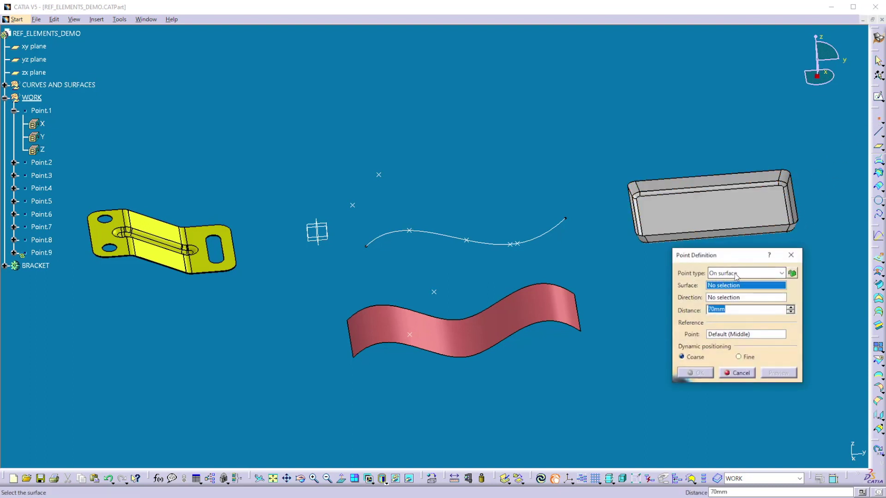
{"action": "left_click", "coordinate": [507, 333]}
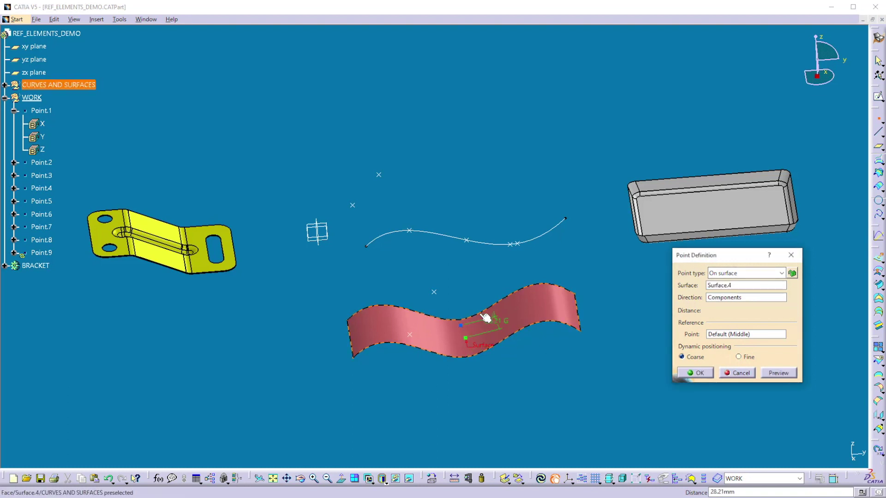
{"action": "left_click", "coordinate": [518, 309]}
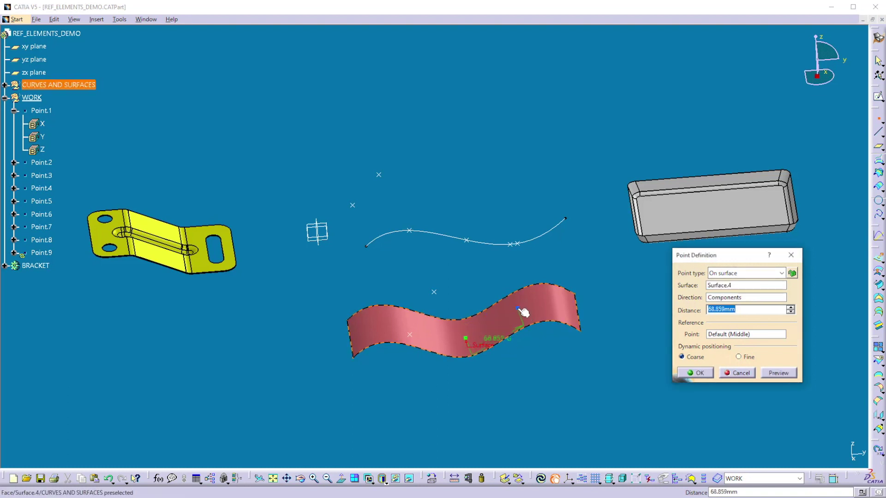
{"action": "left_click", "coordinate": [557, 312]}
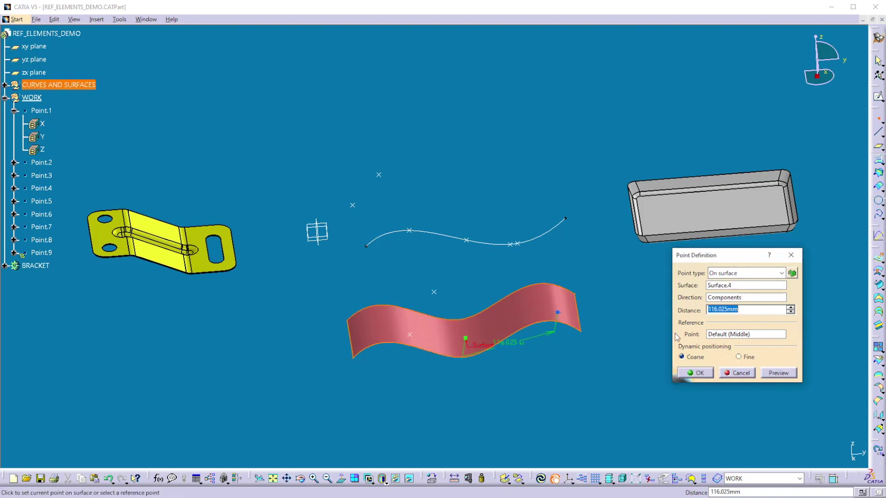
Step: Use Point.8 as the reference point and place the new surface point about 188 mm from it
{"action": "left_click", "coordinate": [725, 336]}
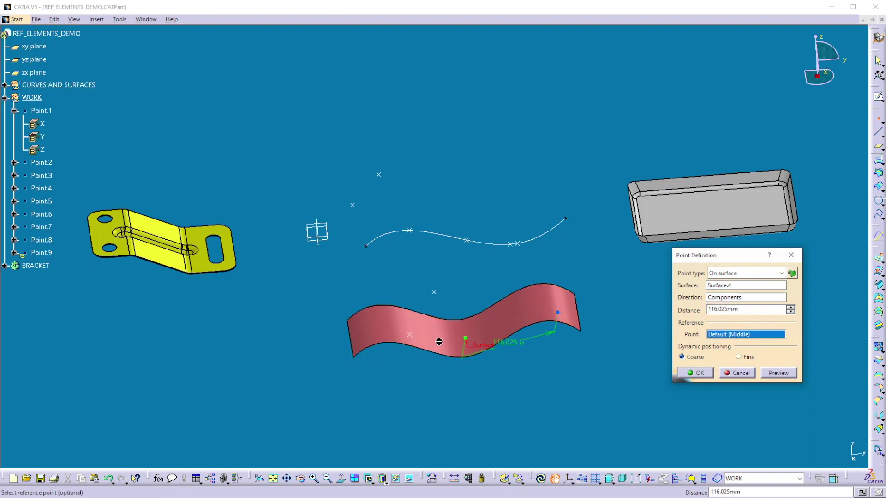
{"action": "left_click", "coordinate": [413, 339]}
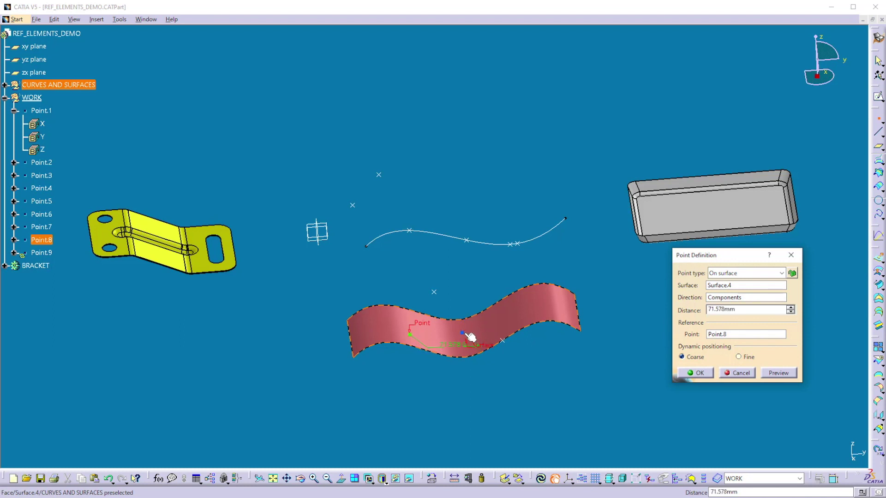
{"action": "left_click", "coordinate": [547, 320]}
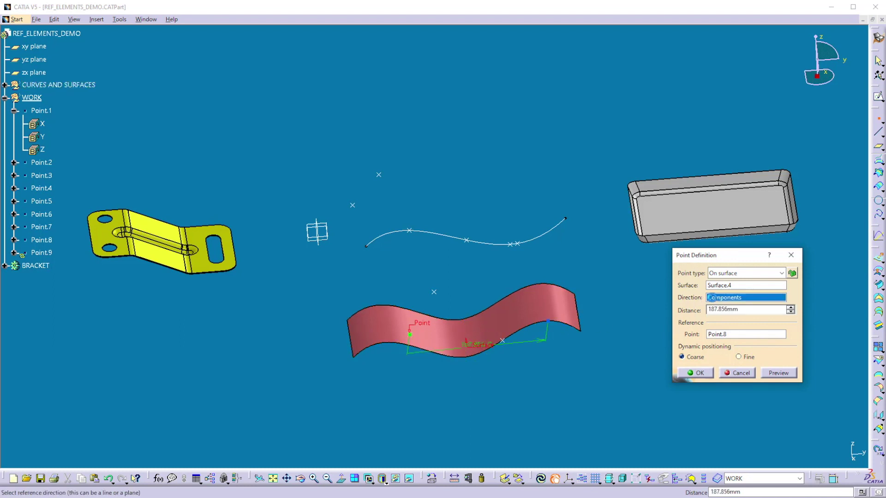
Step: Set the zx plane as the surface point's direction, set the distance from Point.8 to 100 mm and finish the point
{"action": "left_click", "coordinate": [318, 246]}
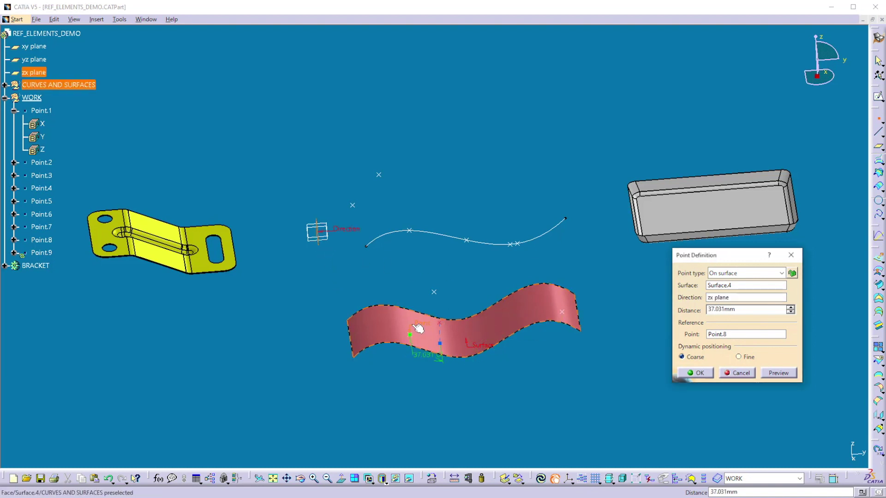
{"action": "left_click", "coordinate": [436, 342]}
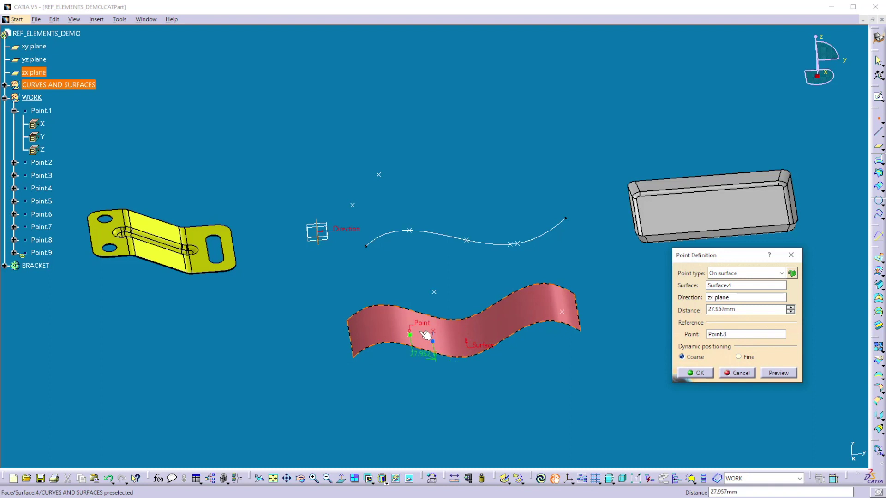
{"action": "left_click", "coordinate": [491, 334]}
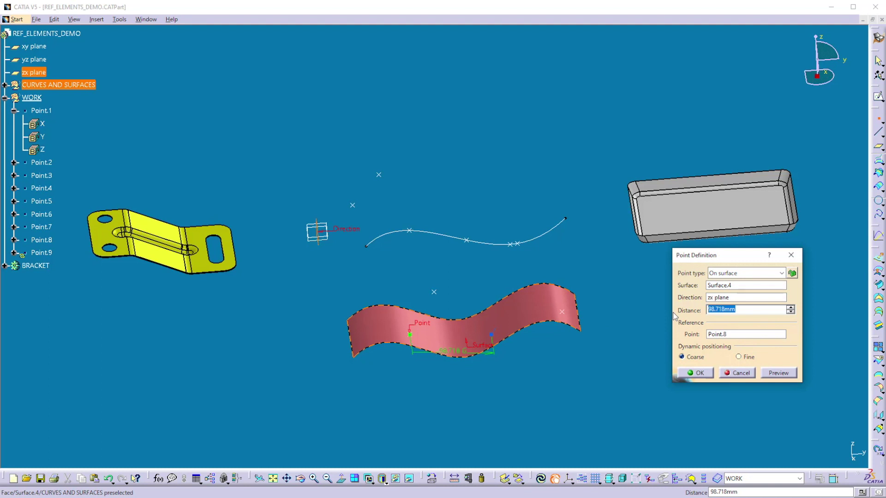
{"action": "type", "text": "100"}
{"action": "left_click", "coordinate": [698, 374]}
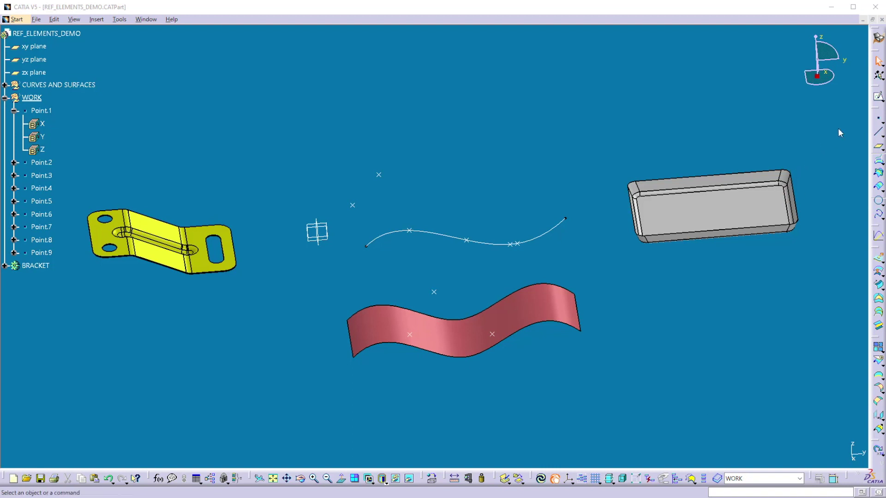
Step: Create a Circle / Sphere / Ellipse center point at the center of the bracket's lower round hole
{"action": "left_click", "coordinate": [876, 131]}
{"action": "left_click", "coordinate": [729, 274]}
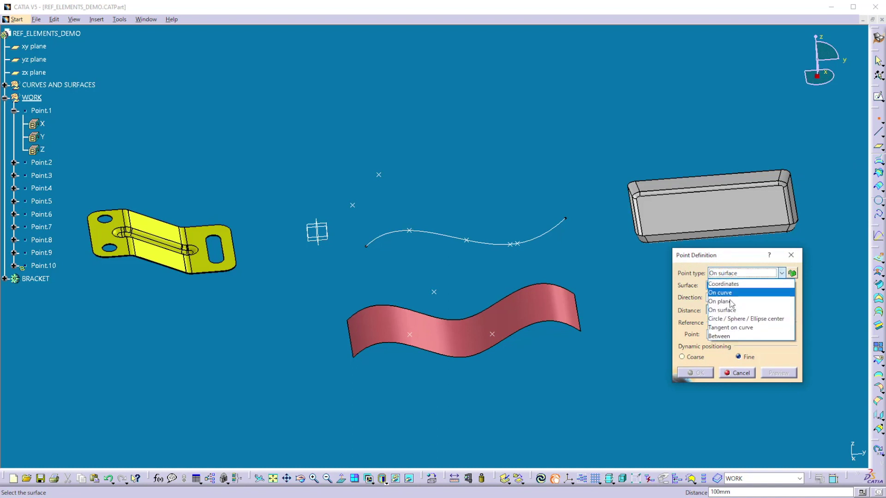
{"action": "left_click", "coordinate": [730, 319]}
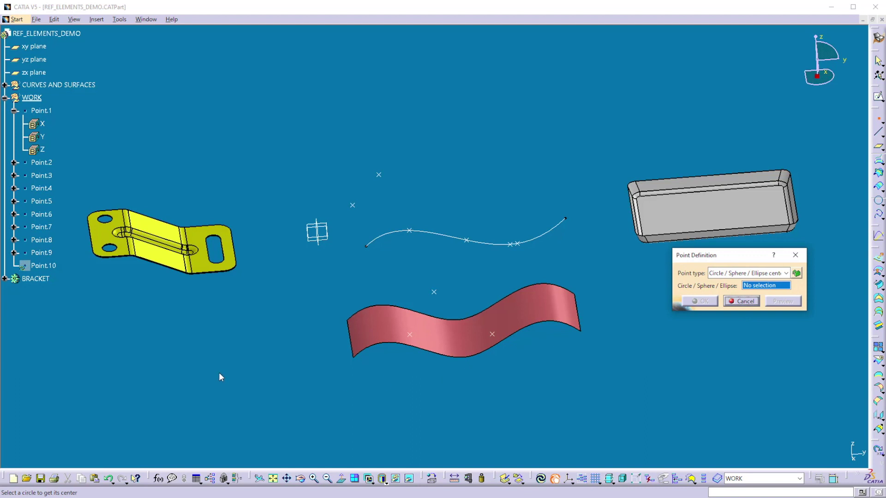
{"action": "middle_click_drag", "start_coordinate": [181, 351], "coordinate": [278, 369]}
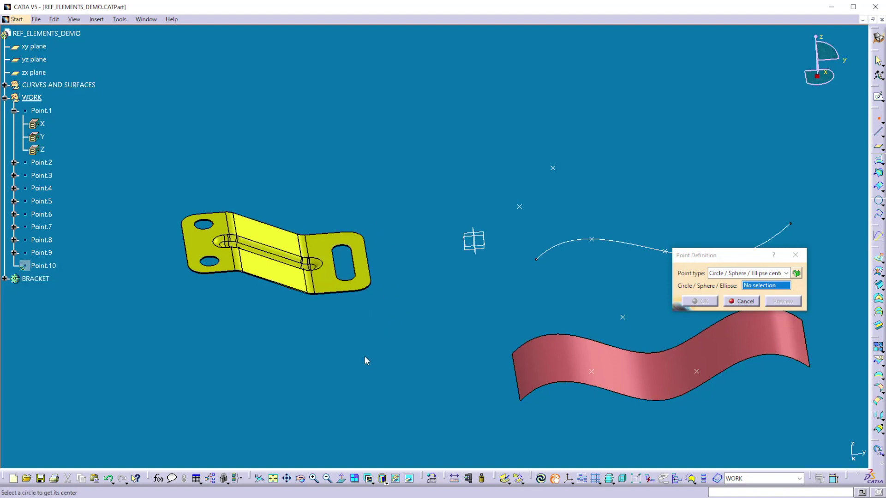
{"action": "middle_click_drag", "start_coordinate": [360, 354], "coordinate": [510, 340]}
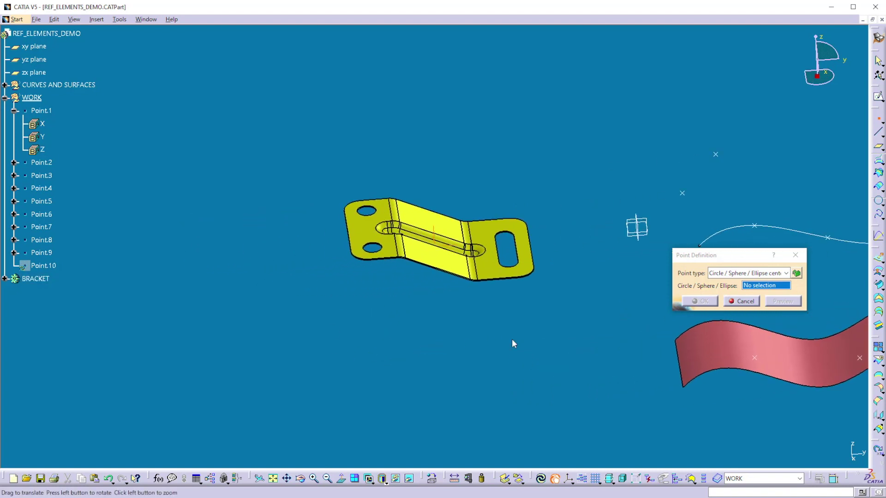
{"action": "middle_click_drag", "start_coordinate": [437, 313], "coordinate": [306, 352]}
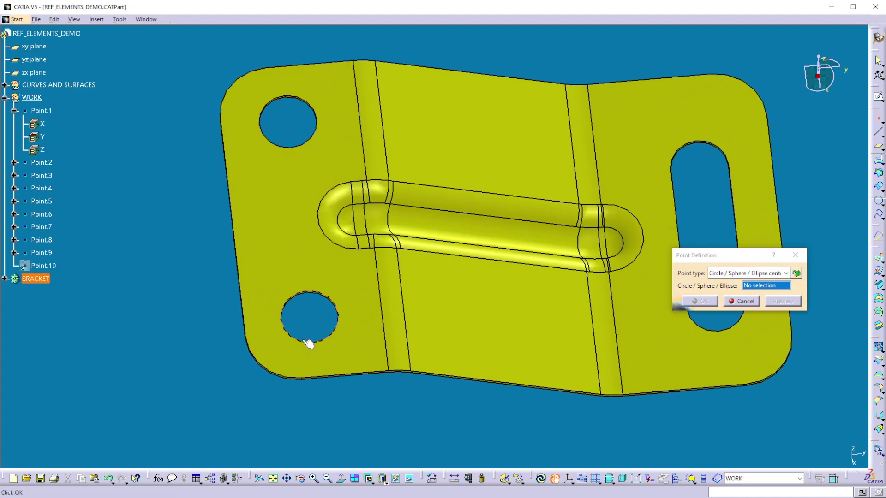
{"action": "left_click", "coordinate": [308, 343]}
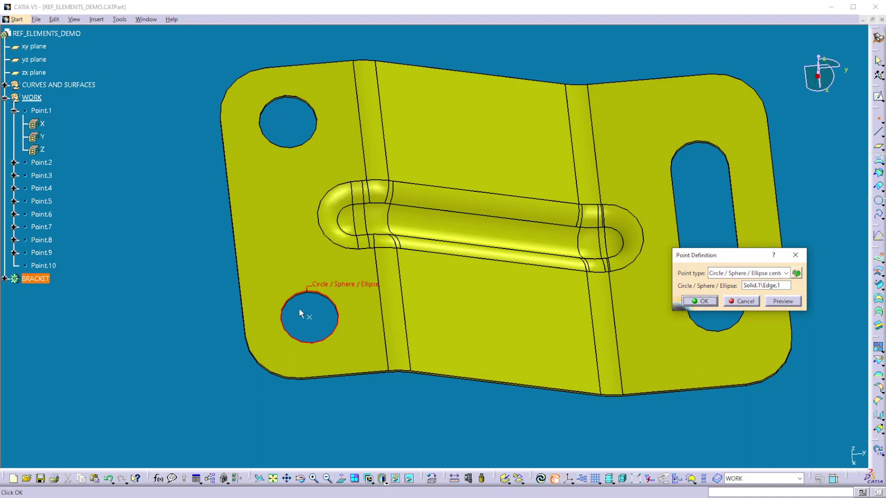
{"action": "left_click", "coordinate": [702, 302]}
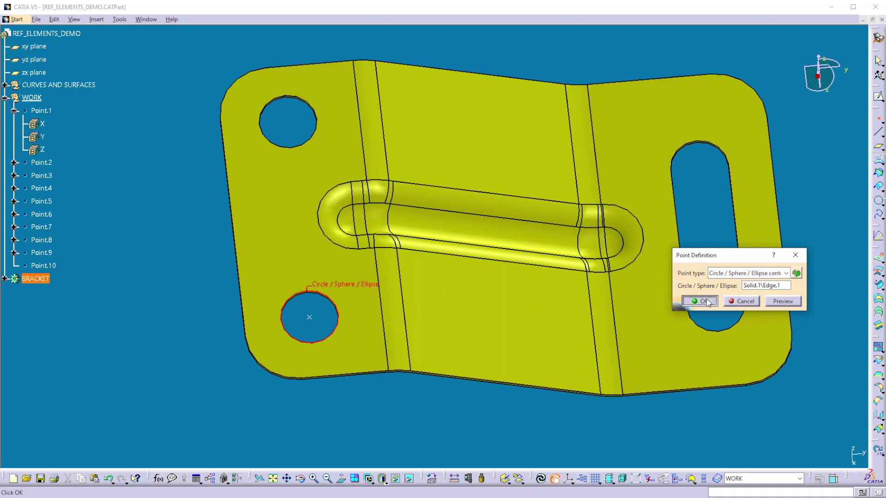
Step: Create a Circle / Sphere / Ellipse center point at the center of the bracket's upper round hole
{"action": "left_click", "coordinate": [879, 118]}
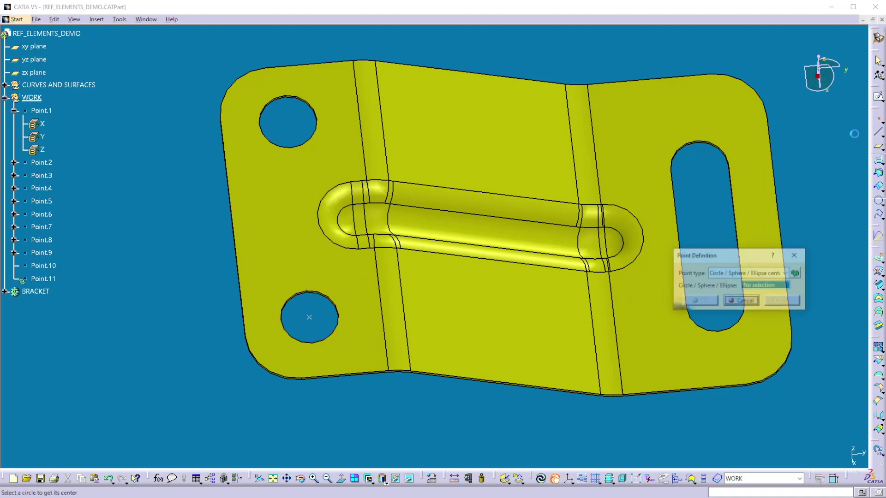
{"action": "left_click", "coordinate": [286, 147]}
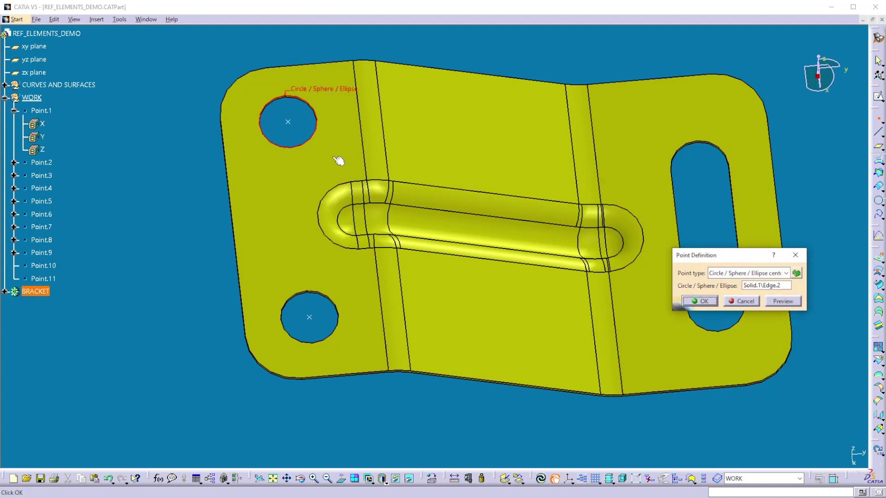
{"action": "left_click", "coordinate": [702, 302]}
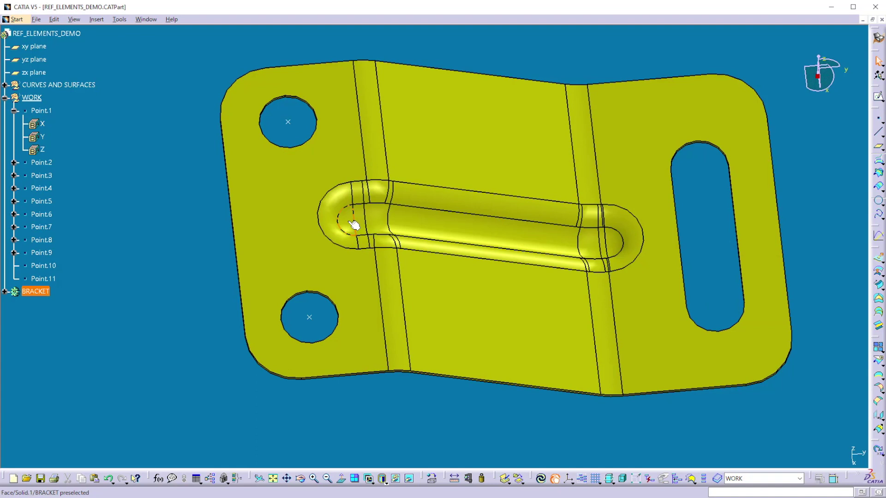
Step: Create a Circle / Sphere / Ellipse center point from the rounded end face of the bracket's recessed bead, near the two round holes
{"action": "middle_click_drag", "start_coordinate": [401, 364], "coordinate": [378, 112]}
{"action": "middle_click_drag", "start_coordinate": [396, 250], "coordinate": [358, 208]}
{"action": "left_click", "coordinate": [358, 208]}
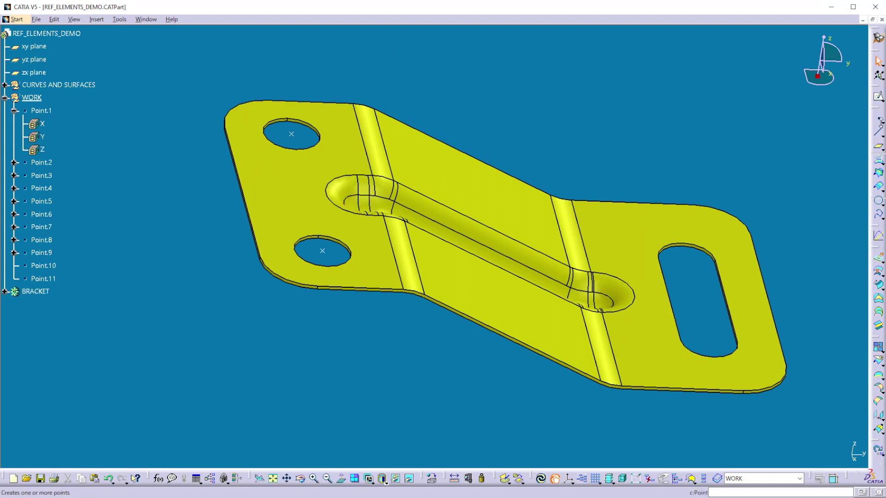
{"action": "left_click", "coordinate": [879, 121]}
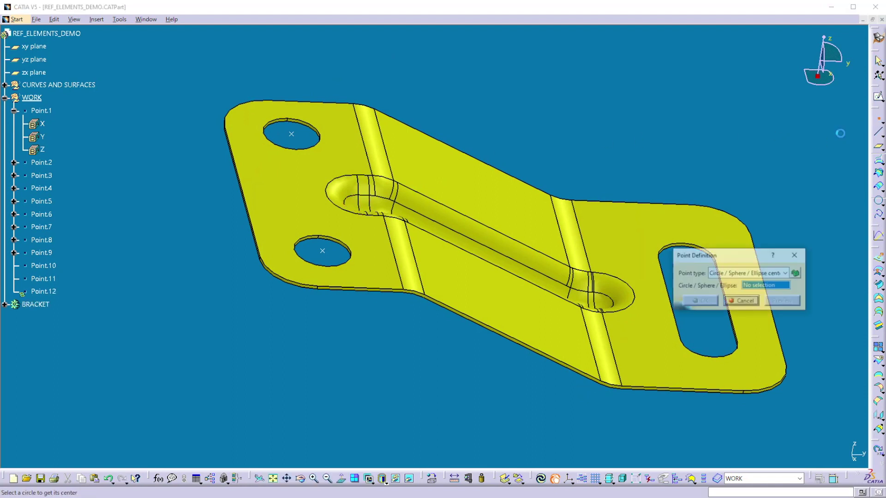
{"action": "left_click", "coordinate": [358, 209]}
{"action": "middle_click_drag", "start_coordinate": [417, 283], "coordinate": [399, 221]}
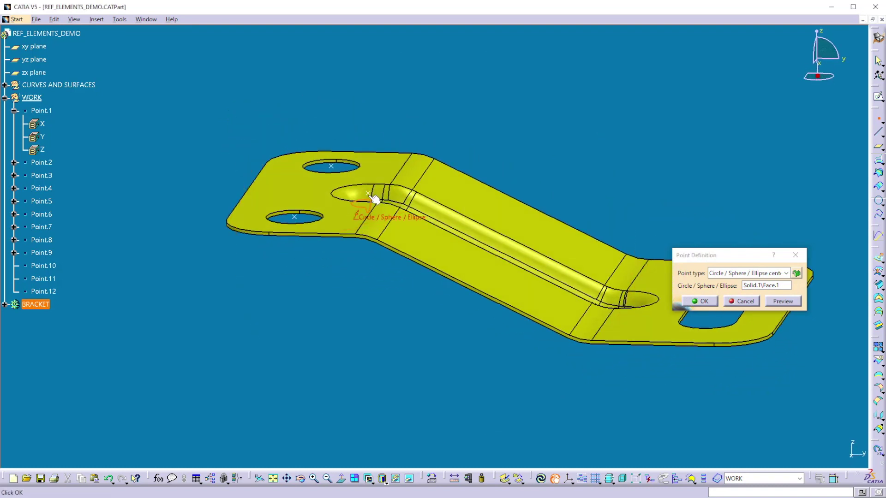
{"action": "middle_click_drag", "start_coordinate": [394, 263], "coordinate": [415, 240]}
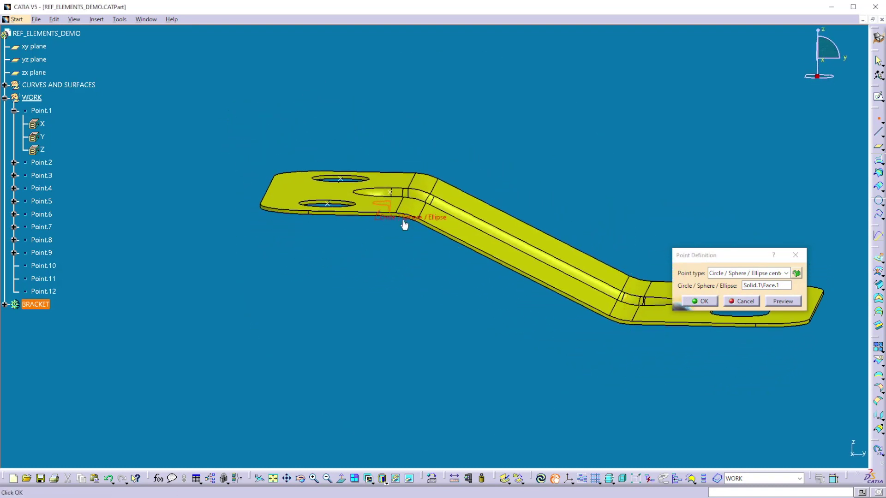
{"action": "left_click", "coordinate": [703, 304]}
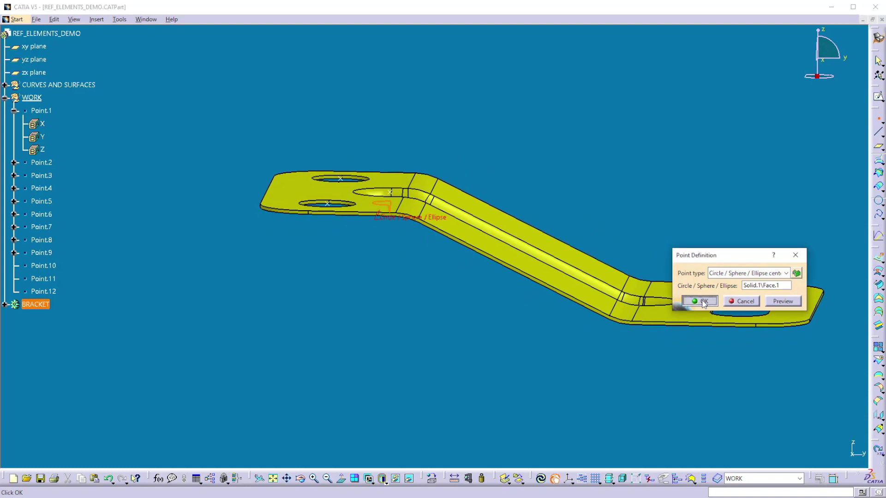
Step: Create a Circle / Sphere / Ellipse center point from the upper rounded edge of the bracket's slot
{"action": "middle_click_drag", "start_coordinate": [516, 293], "coordinate": [540, 250]}
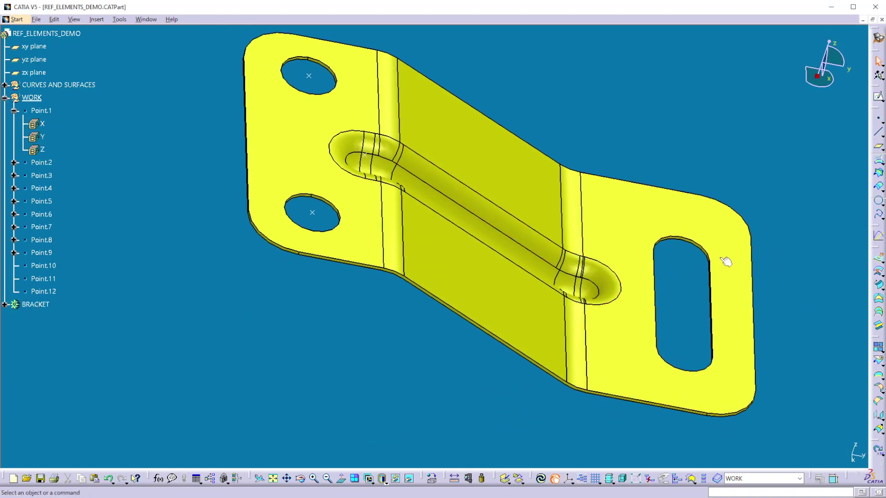
{"action": "left_click", "coordinate": [879, 122]}
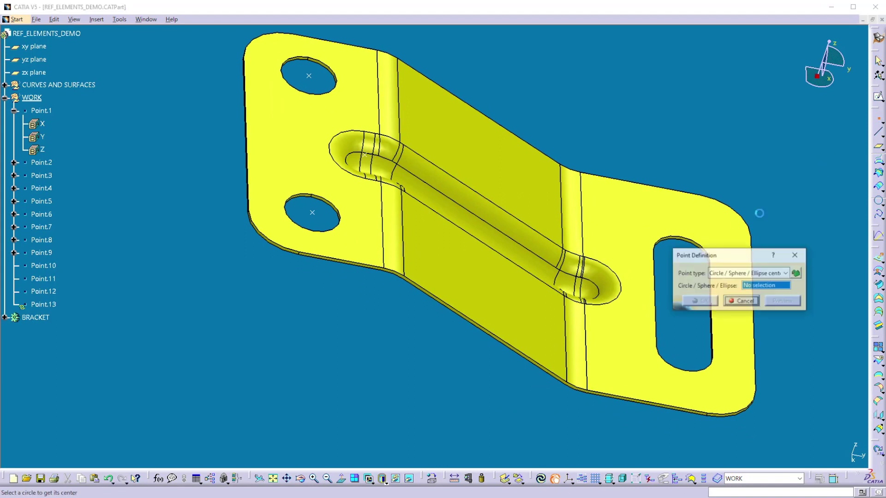
{"action": "left_click", "coordinate": [685, 240]}
{"action": "middle_click_drag", "start_coordinate": [685, 241], "coordinate": [556, 216]}
{"action": "left_click", "coordinate": [705, 301]}
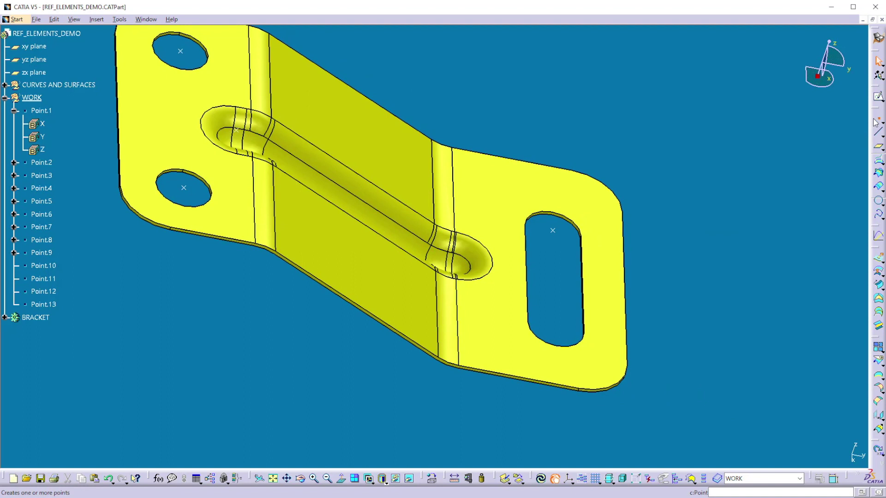
Step: Create a Circle / Sphere / Ellipse center point from the lower rounded edge of the bracket's slot
{"action": "left_click", "coordinate": [878, 122]}
{"action": "left_click", "coordinate": [561, 350]}
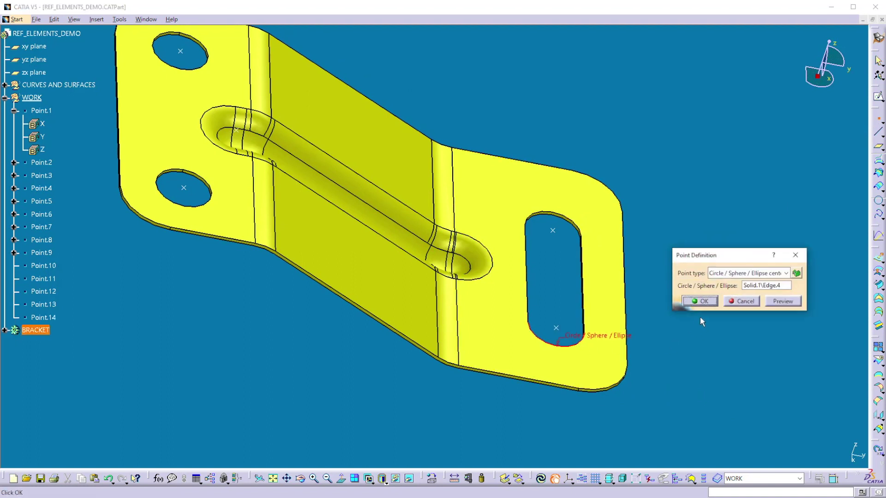
{"action": "left_click", "coordinate": [700, 300]}
Step: Start a Between point using the lower round hole's center, Point.10, as Point 1 and the upper hole's center, Point.11, as Point 2
{"action": "middle_click_drag", "start_coordinate": [629, 315], "coordinate": [624, 368], "text": "ctrl"}
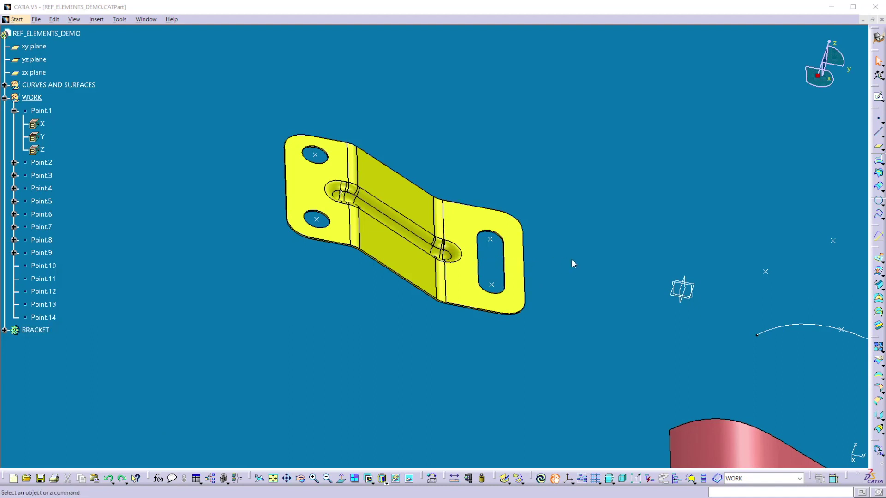
{"action": "left_click", "coordinate": [878, 119]}
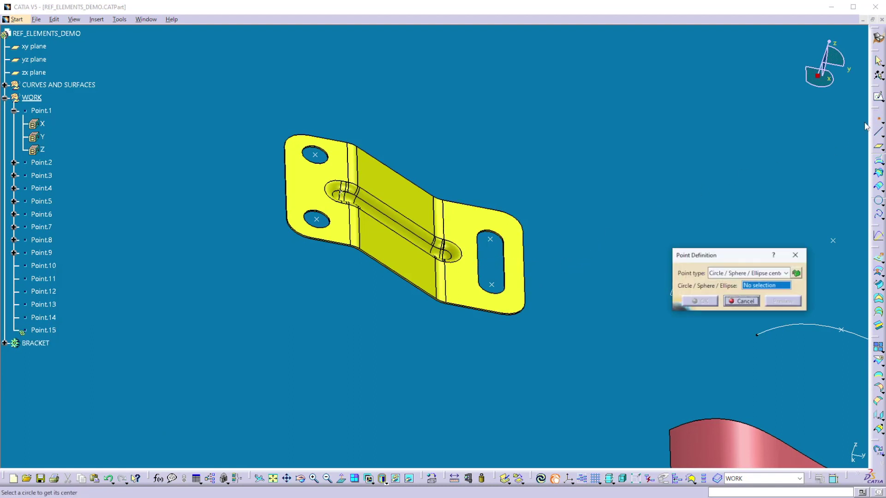
{"action": "left_click", "coordinate": [731, 276]}
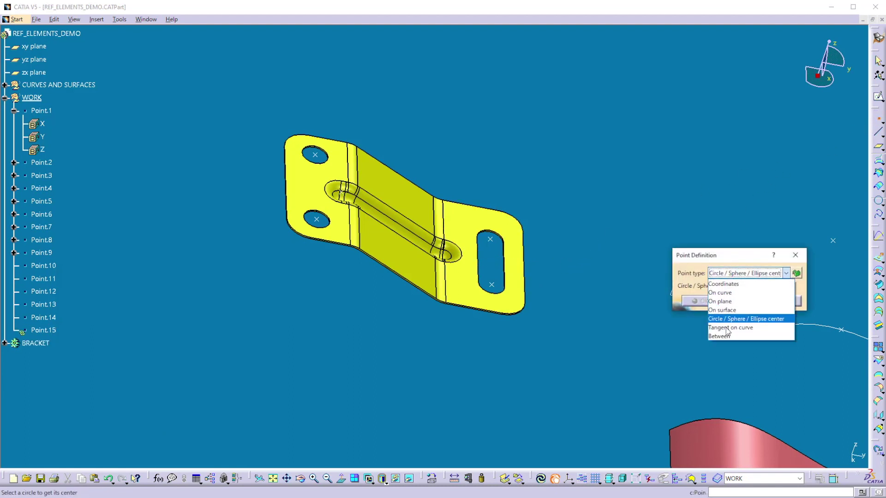
{"action": "left_click", "coordinate": [725, 336]}
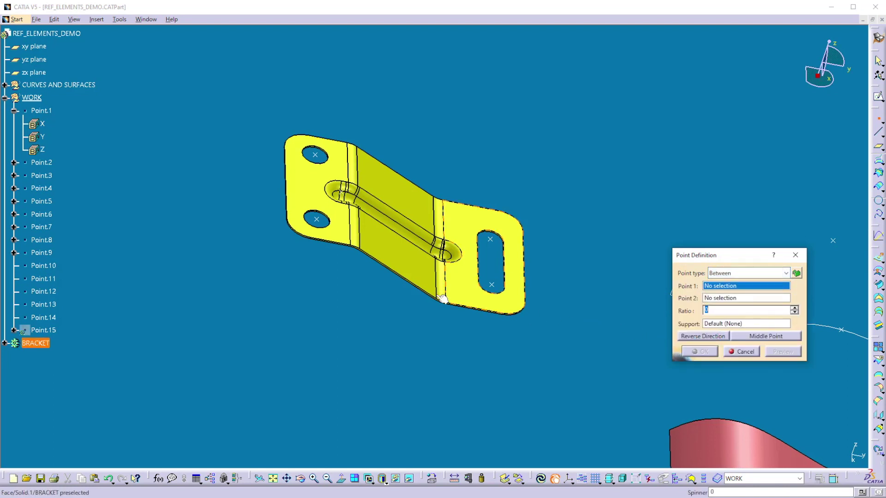
{"action": "left_click", "coordinate": [316, 219]}
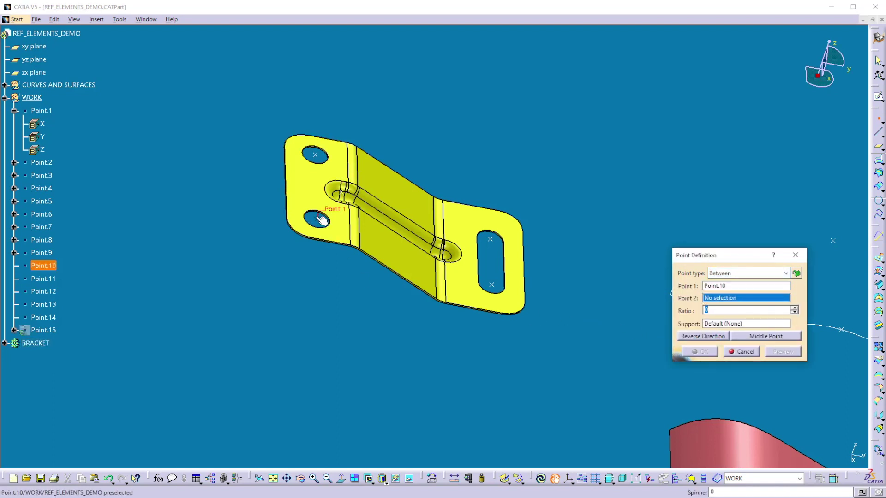
{"action": "left_click", "coordinate": [315, 155]}
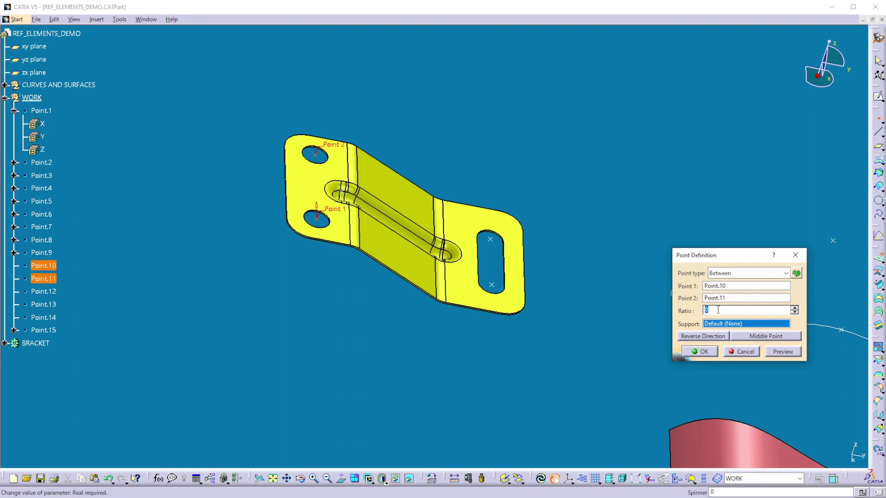
Step: Try a ratio of 0.47 for the point between the hole centers, switch to the middle point and finish it
{"action": "left_click", "coordinate": [794, 308]}
{"action": "left_click", "coordinate": [795, 308]}
{"action": "left_click", "coordinate": [794, 309]}
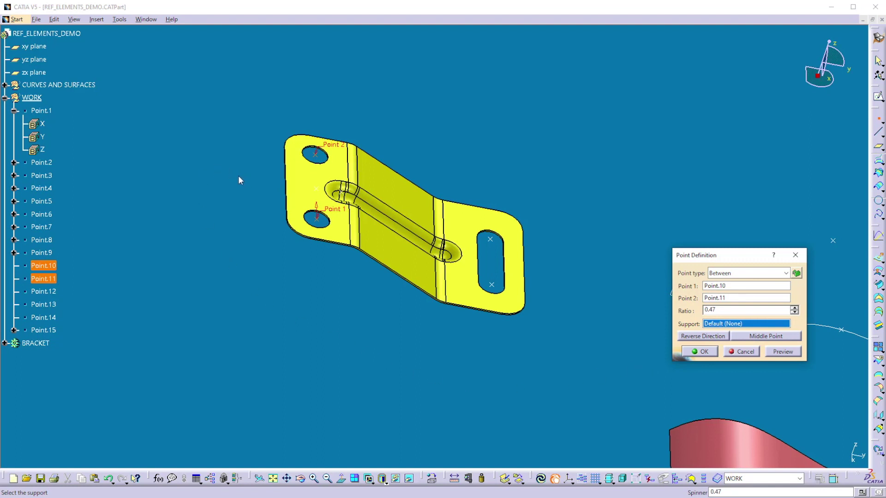
{"action": "left_click", "coordinate": [775, 337]}
{"action": "left_click", "coordinate": [699, 353]}
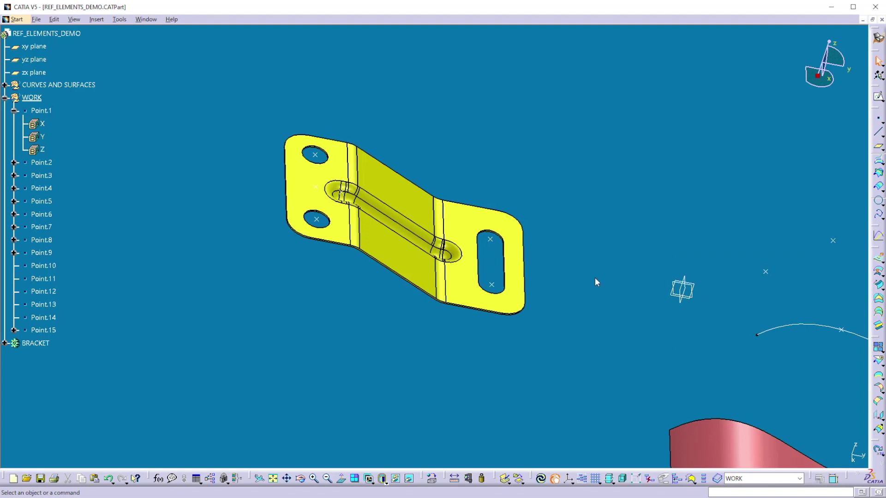
Step: Create a Between point midway between the slot's center points, from Point.14 to Point.13, with a ratio of 0.5
{"action": "left_click", "coordinate": [878, 119]}
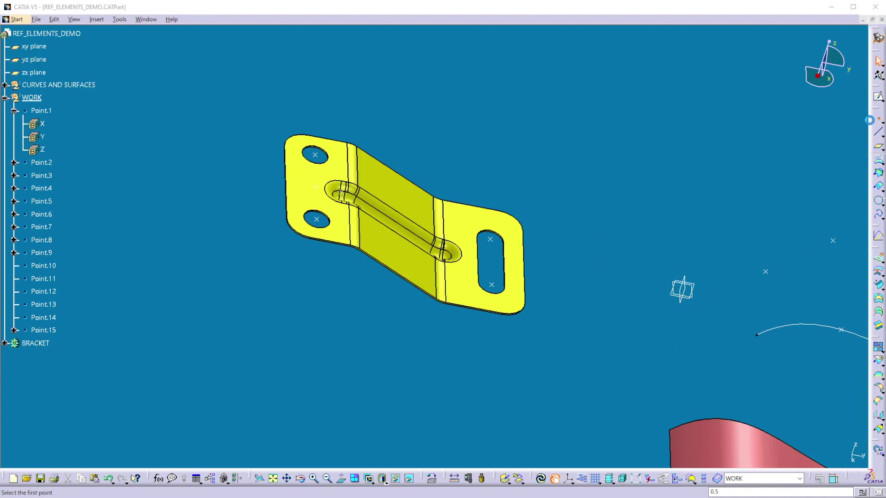
{"action": "left_click", "coordinate": [492, 285]}
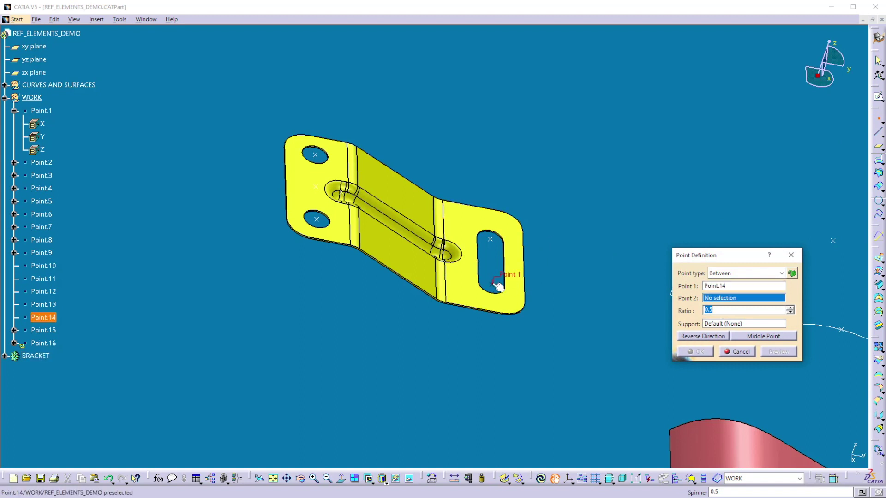
{"action": "left_click", "coordinate": [491, 240]}
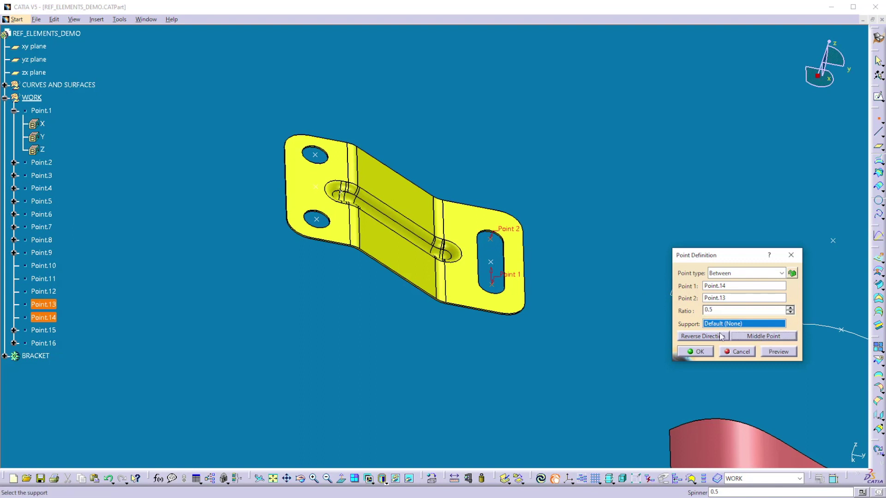
{"action": "left_click", "coordinate": [691, 352]}
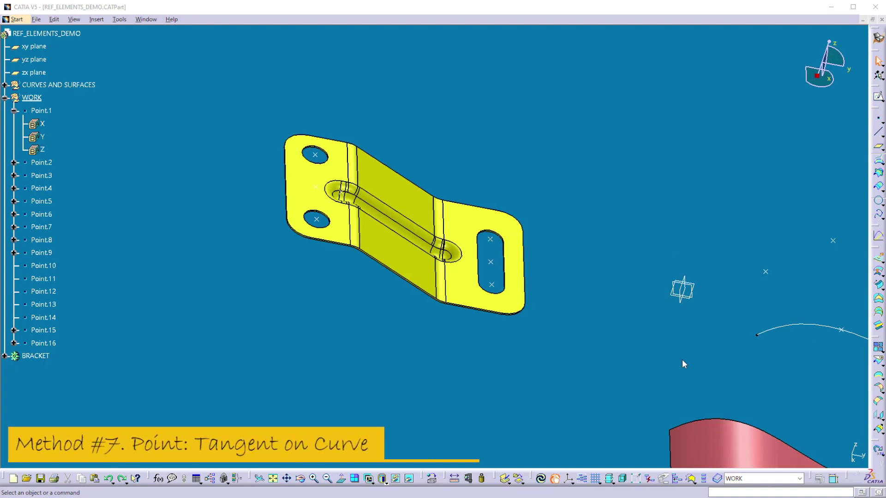
Step: Create Tangent on curve points on the wavy curve, Curve.1, using the Y Component as the direction
{"action": "middle_click_drag", "start_coordinate": [583, 326], "coordinate": [514, 303]}
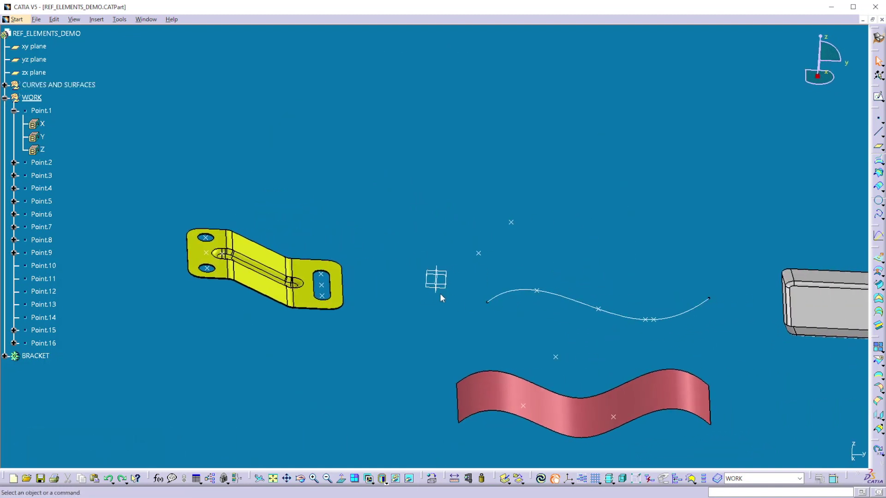
{"action": "left_click", "coordinate": [878, 118]}
{"action": "left_click", "coordinate": [751, 275]}
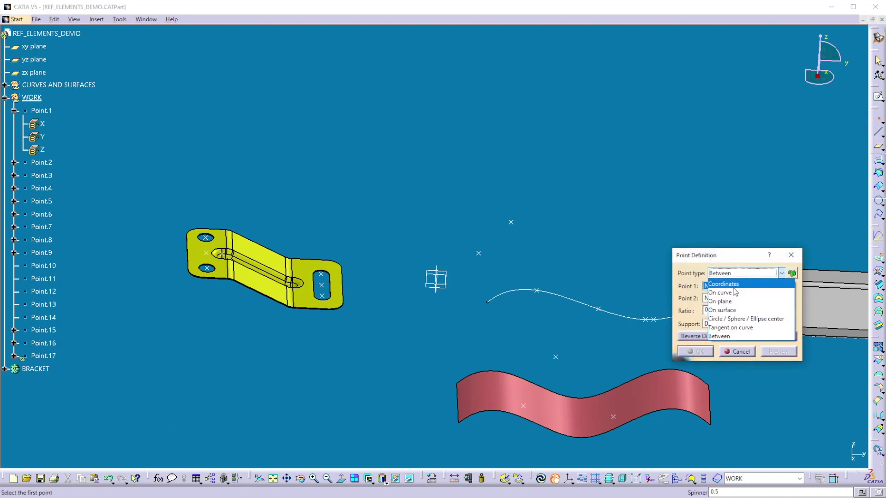
{"action": "left_click", "coordinate": [729, 329]}
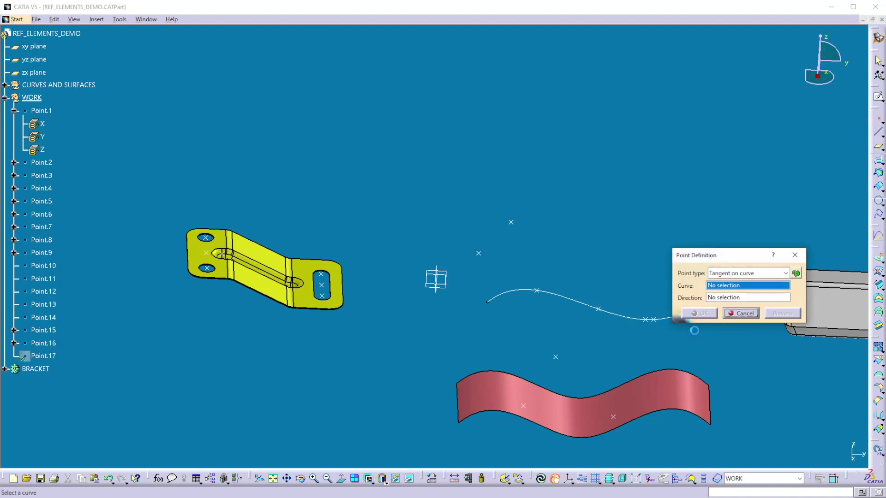
{"action": "left_click", "coordinate": [498, 298]}
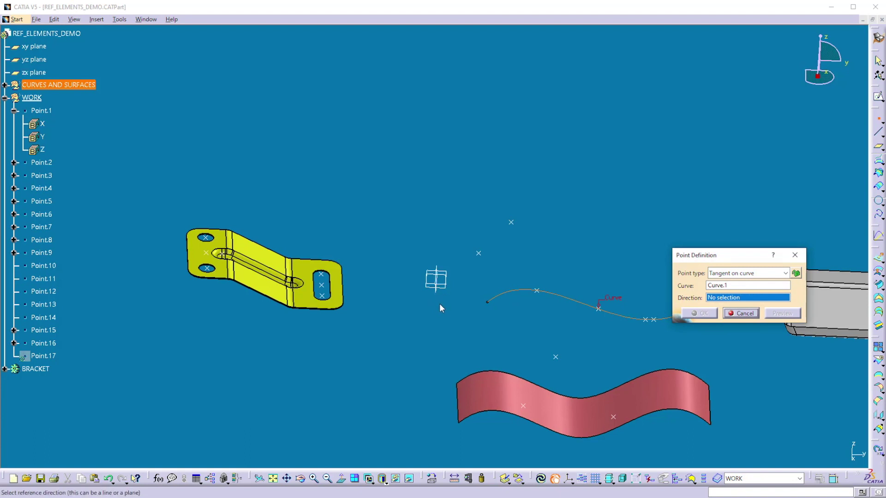
{"action": "right_click", "coordinate": [718, 300]}
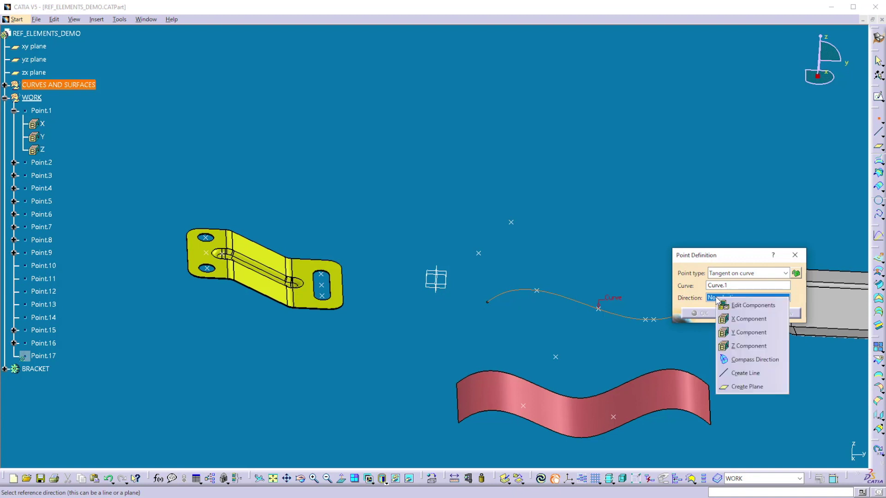
{"action": "left_click", "coordinate": [737, 332]}
{"action": "middle_click_drag", "start_coordinate": [514, 316], "coordinate": [475, 311]}
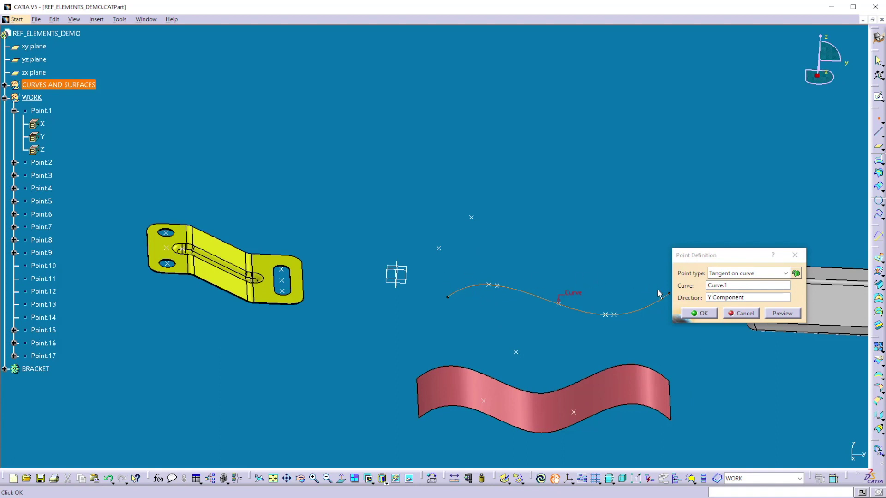
{"action": "left_click", "coordinate": [701, 314]}
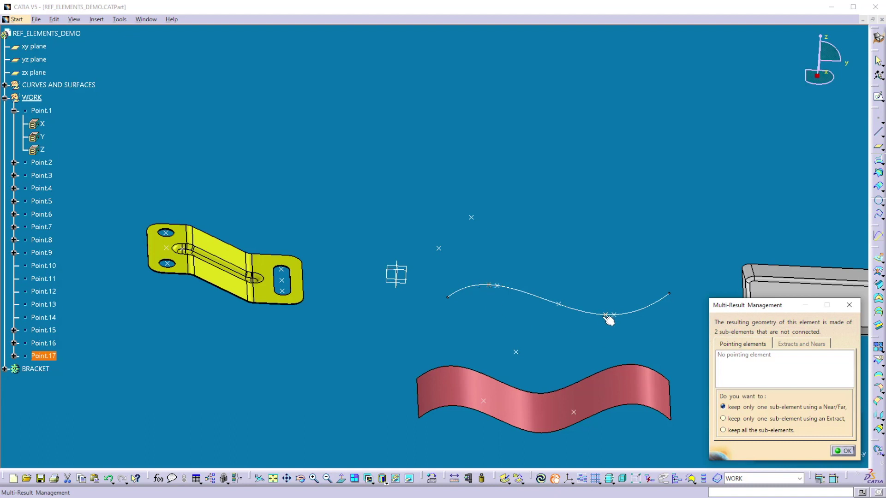
Step: Keep only one sub-element of the tangent result using an Extract, choosing the tangent point on the curve's crest
{"action": "left_click", "coordinate": [723, 419]}
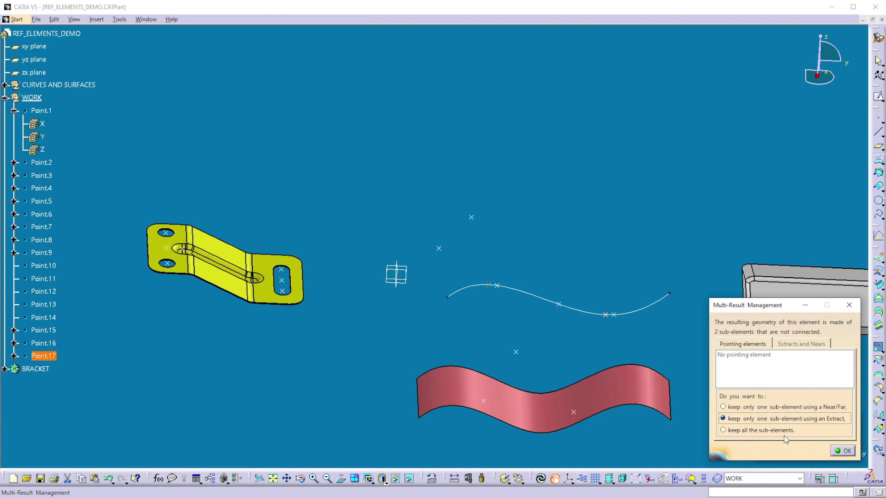
{"action": "left_click", "coordinate": [845, 453]}
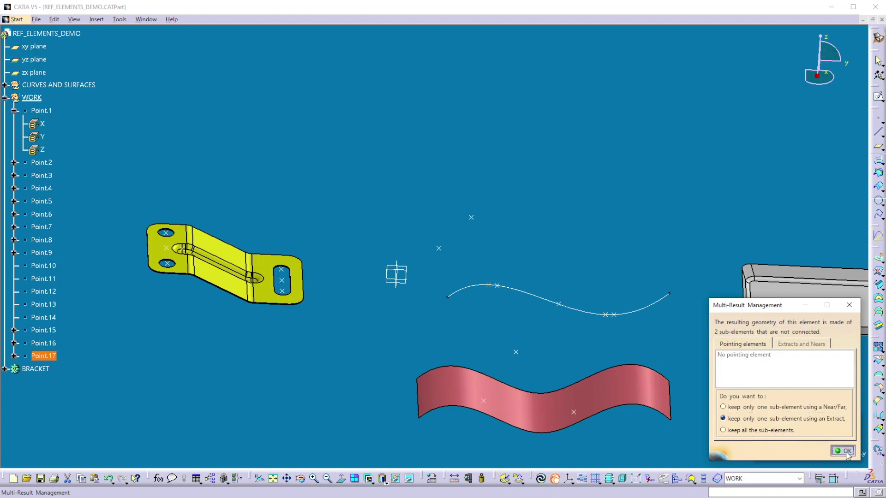
{"action": "left_click", "coordinate": [492, 287]}
{"action": "left_click", "coordinate": [759, 453]}
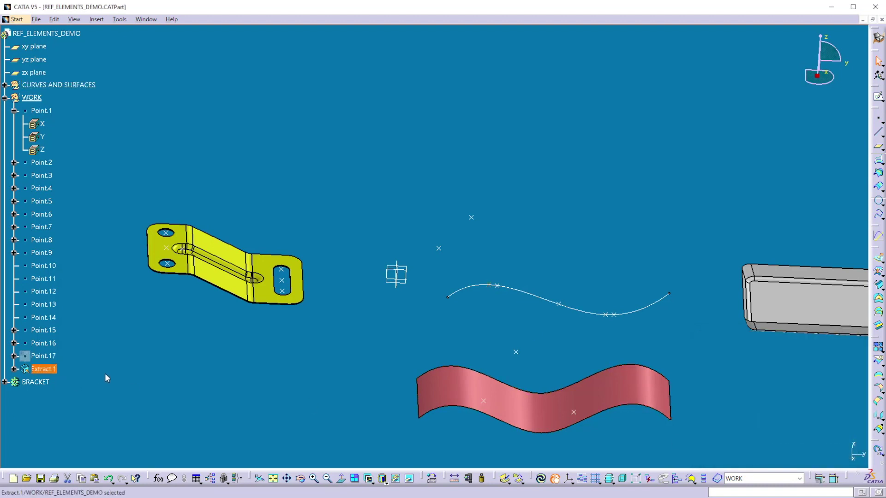